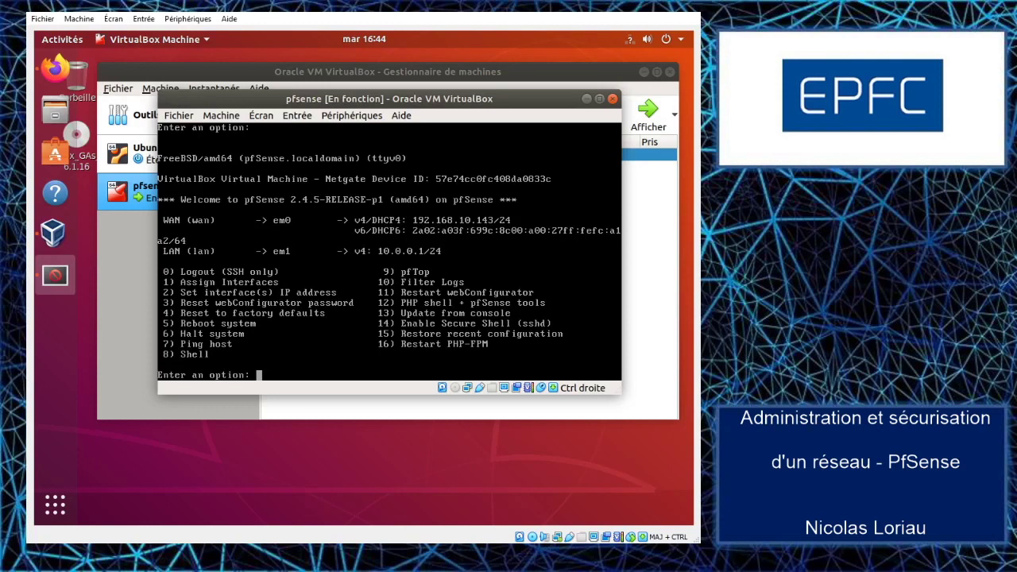
Step: Drop into the pfSense shell and run pfctl -d to disable the packet filter
text(0)
key(Return)
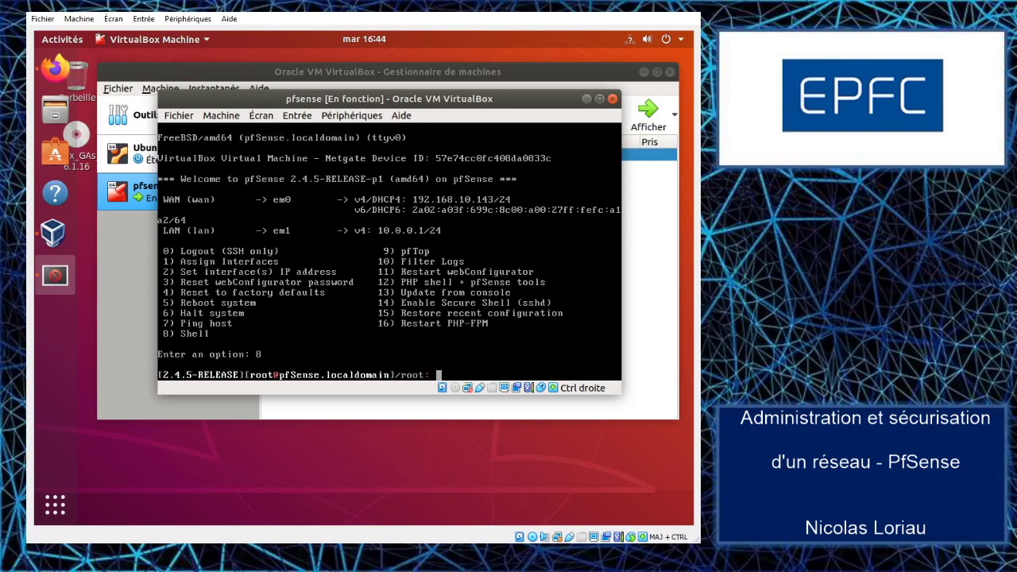
text(pfctl -d)
key(Return)
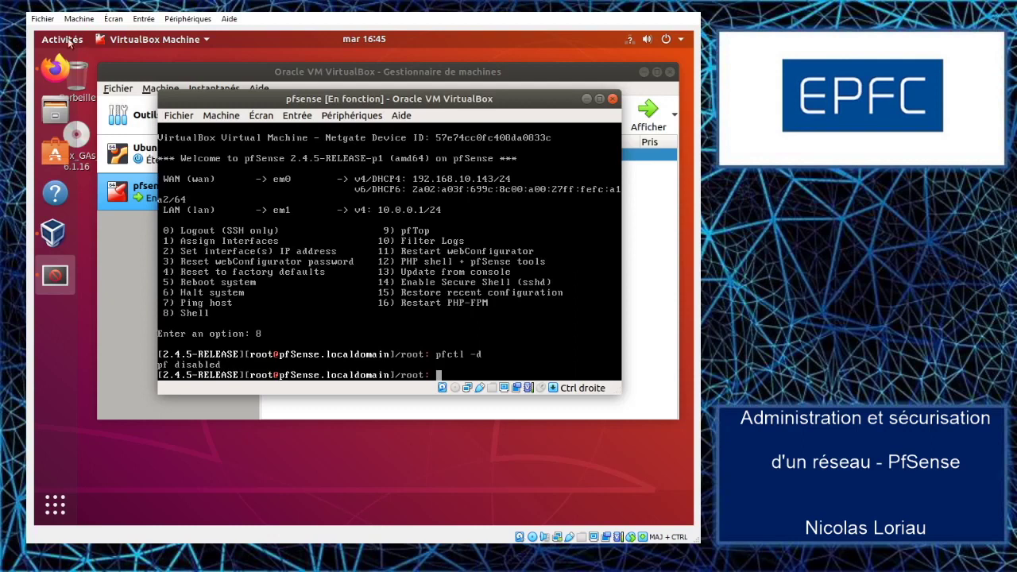
Step: Reload 192.168.10.143 in Firefox, sign in with the admin credentials, and dismiss the save-password offer
click(56, 70)
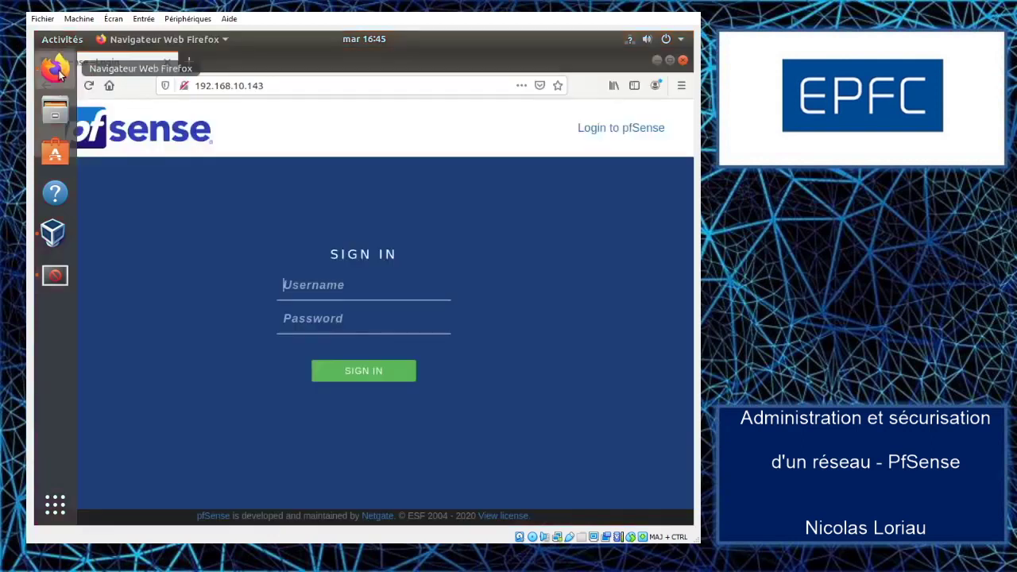
click(280, 86)
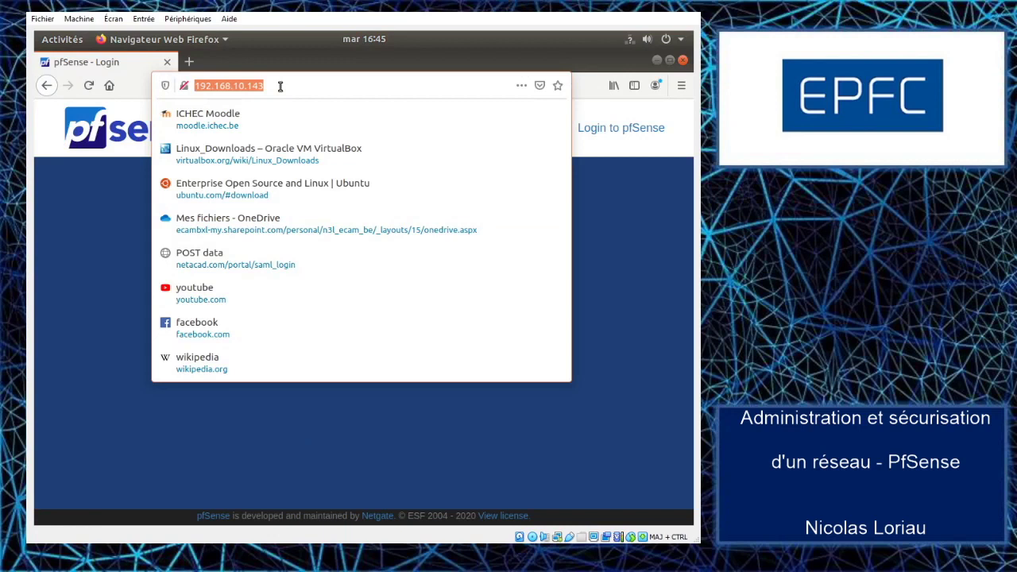
key(Return)
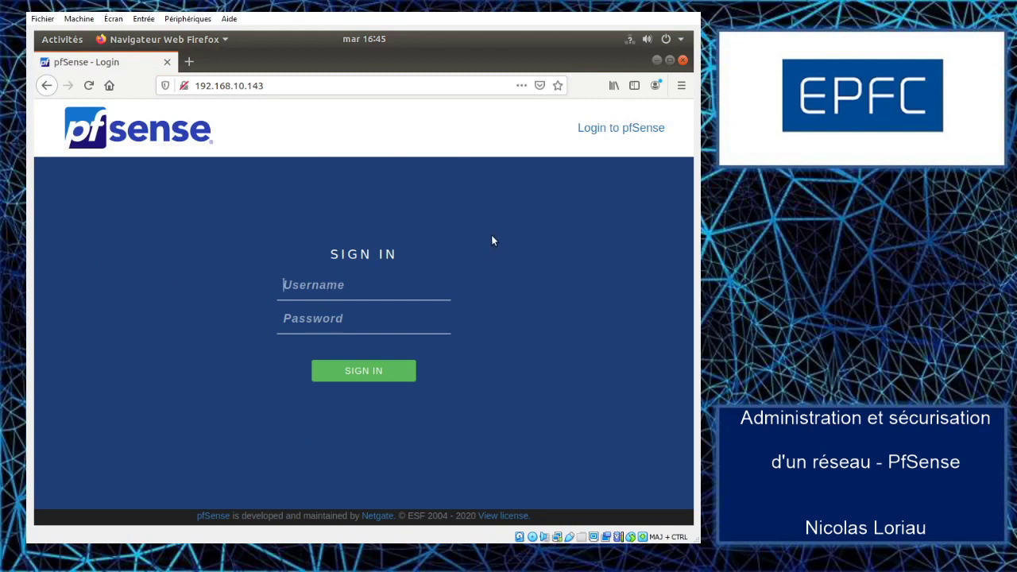
text(adminpfsense)
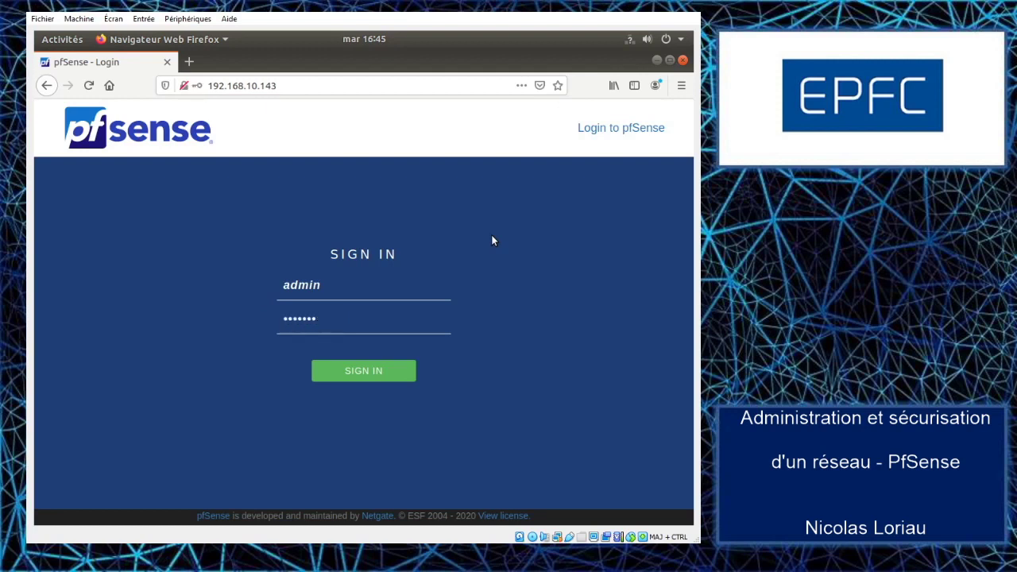
click(385, 359)
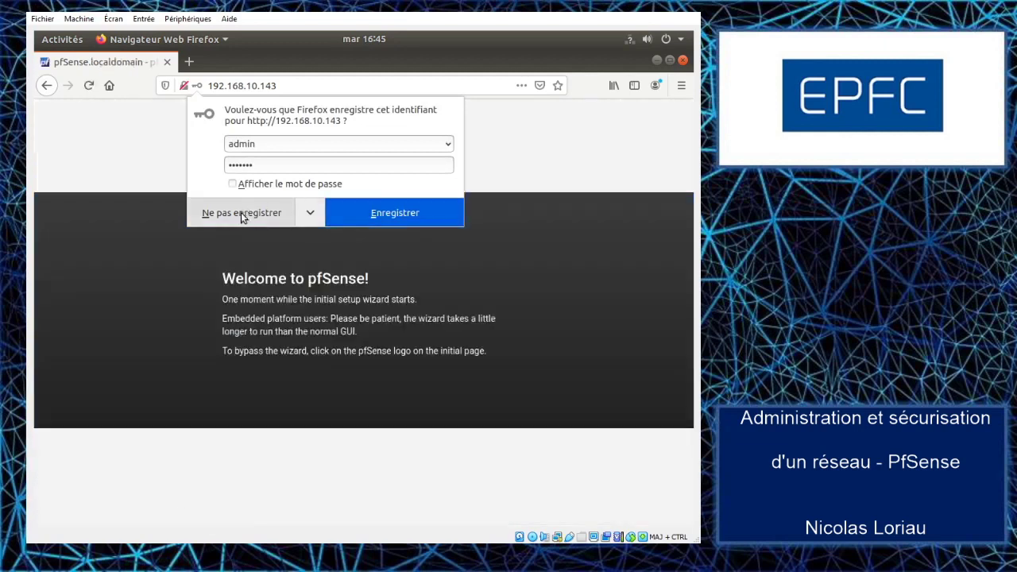
click(243, 215)
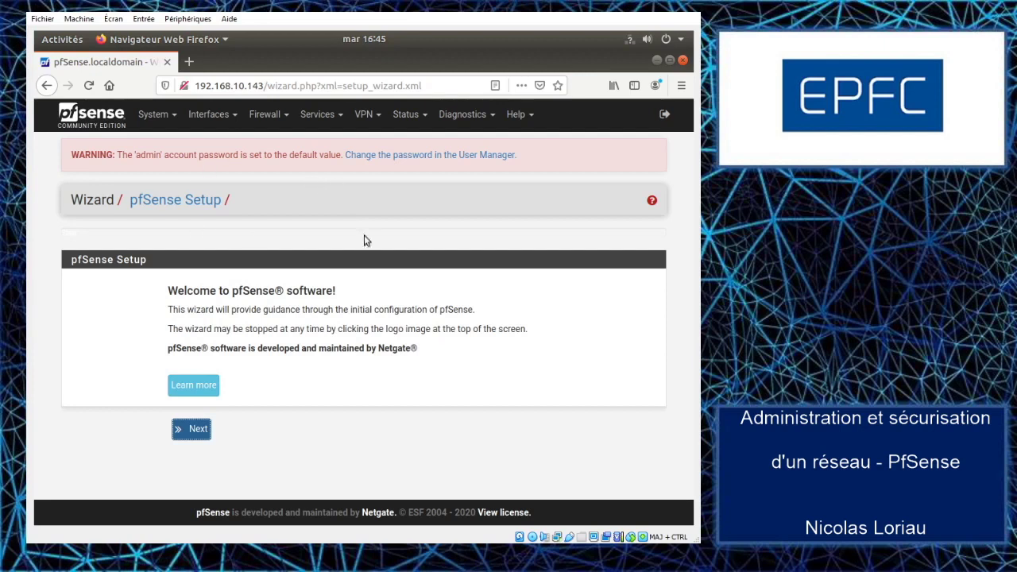
Step: Advance to General Information and replace the domain localdomain with mycompany.be
click(194, 429)
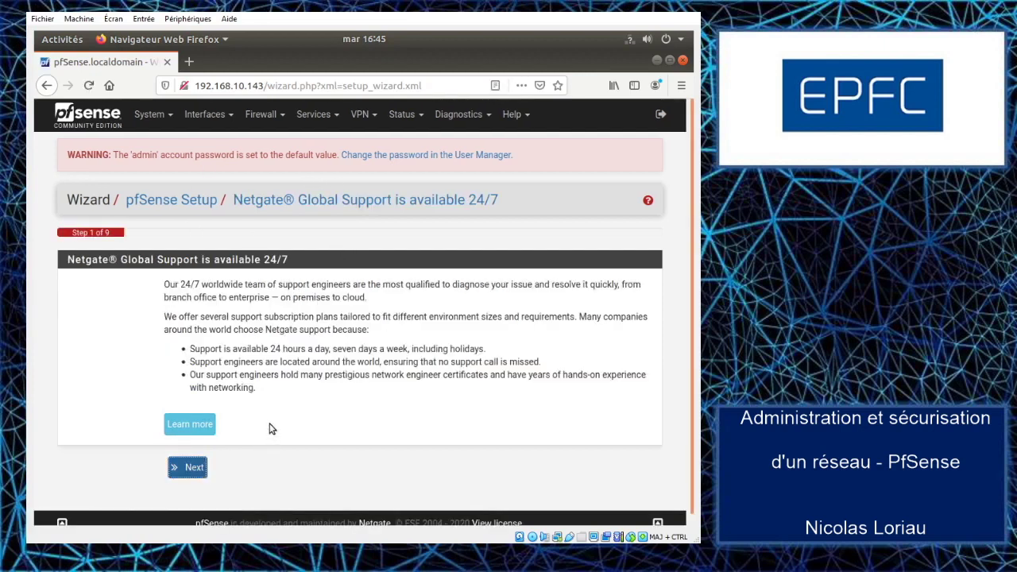
scroll(105, 335, down, 1)
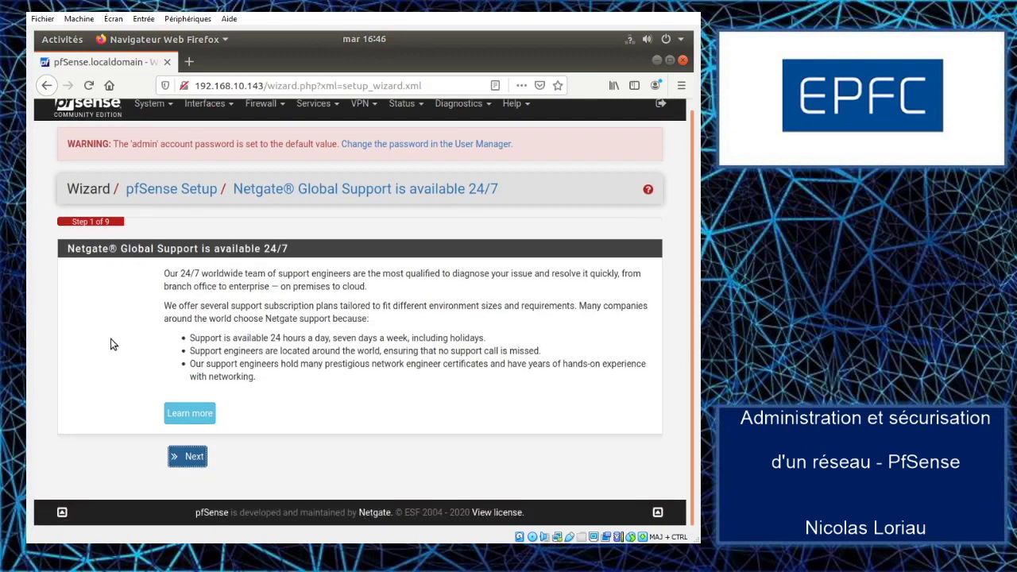
click(189, 458)
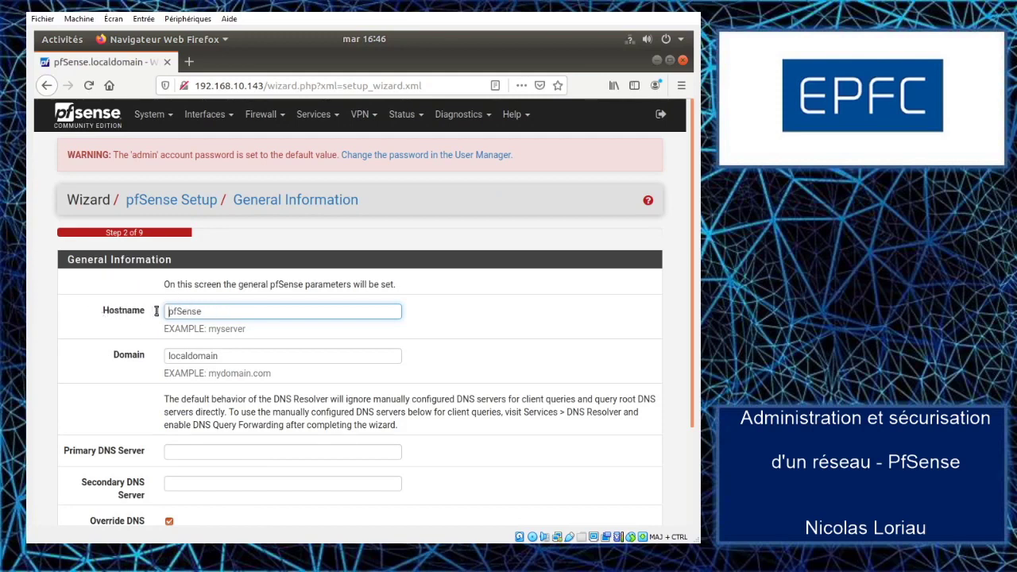
drag(244, 359, 135, 350)
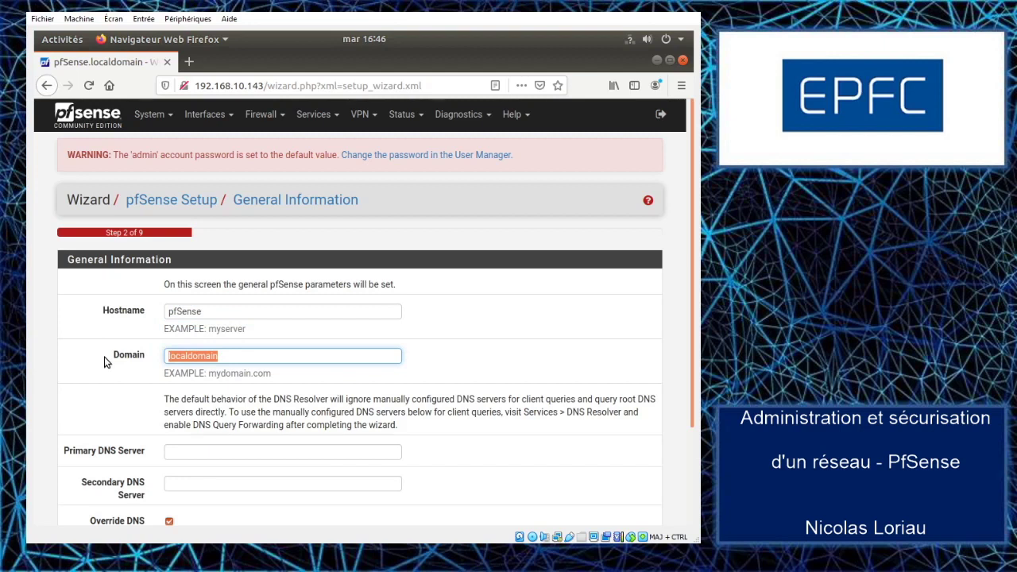
text(mycom)
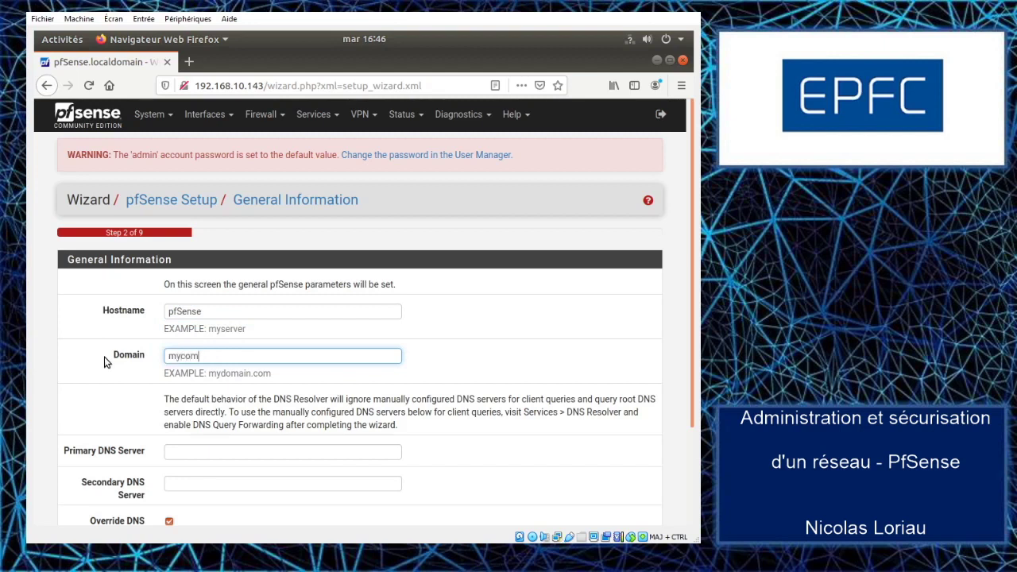
text(pany.be)
scroll(125, 354, down, 3)
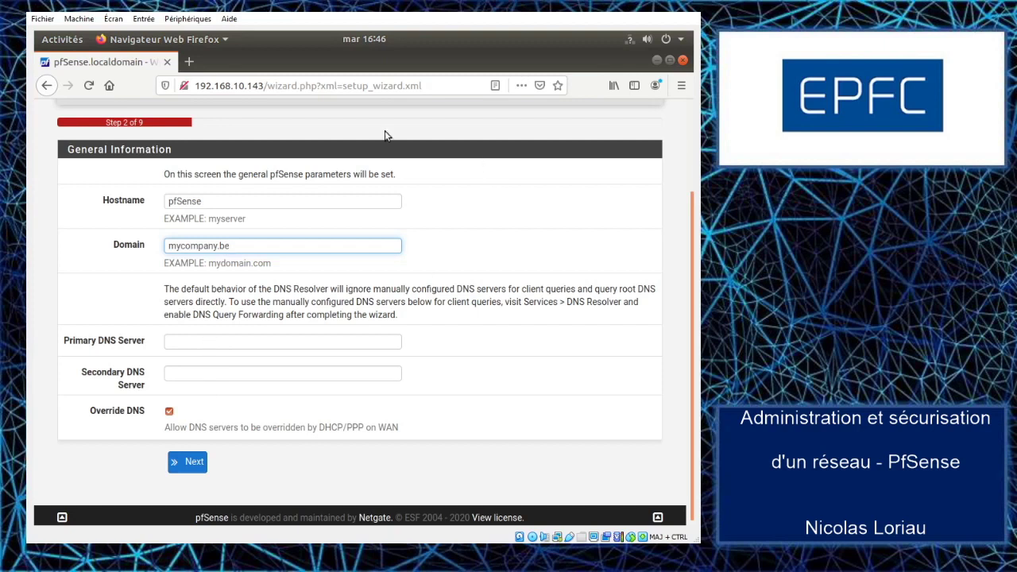
Step: Set the timezone to Europe/Brussels and the time server hostname to ntp.belnet.be
click(191, 463)
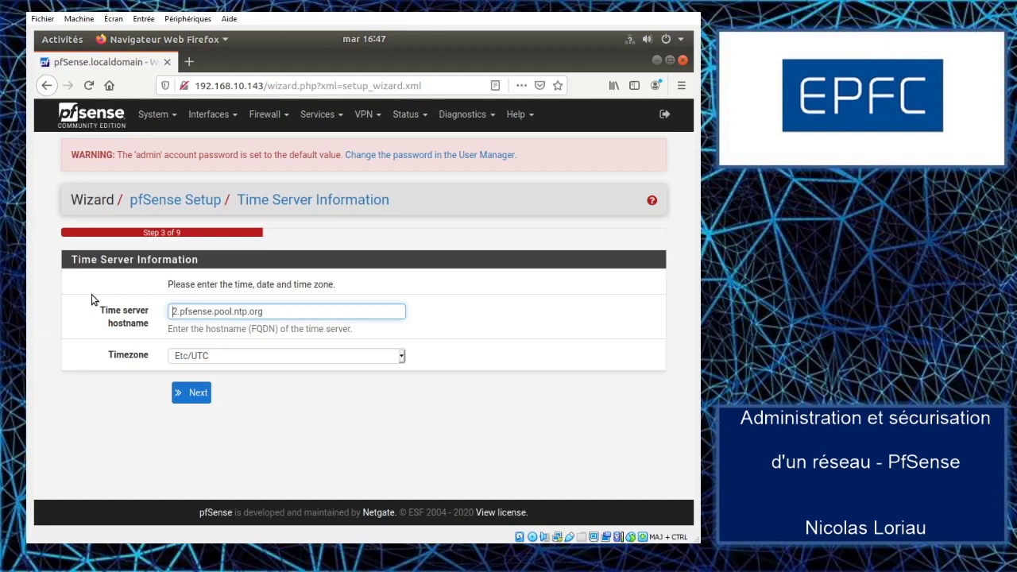
click(401, 360)
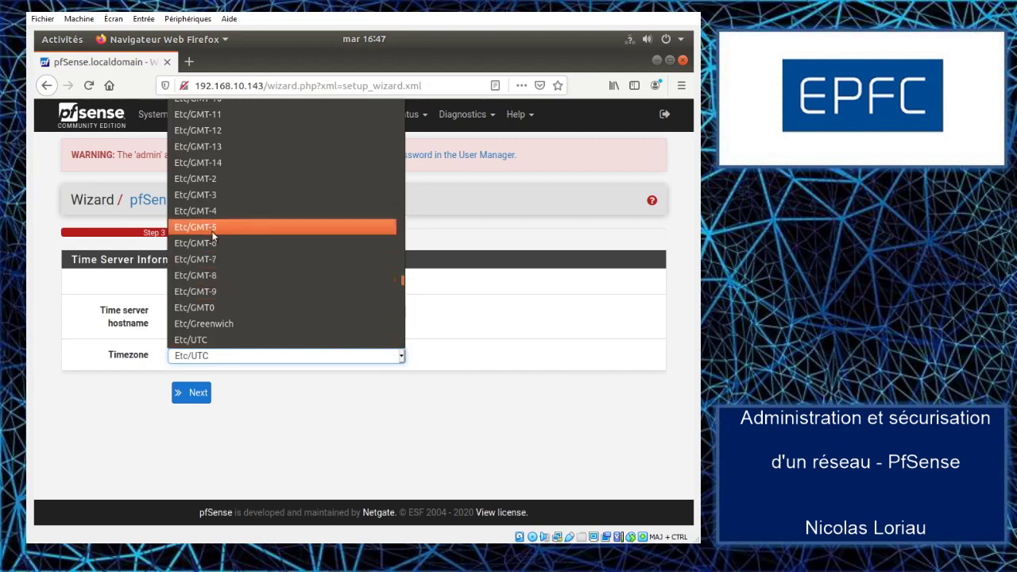
scroll(213, 231, down, 5)
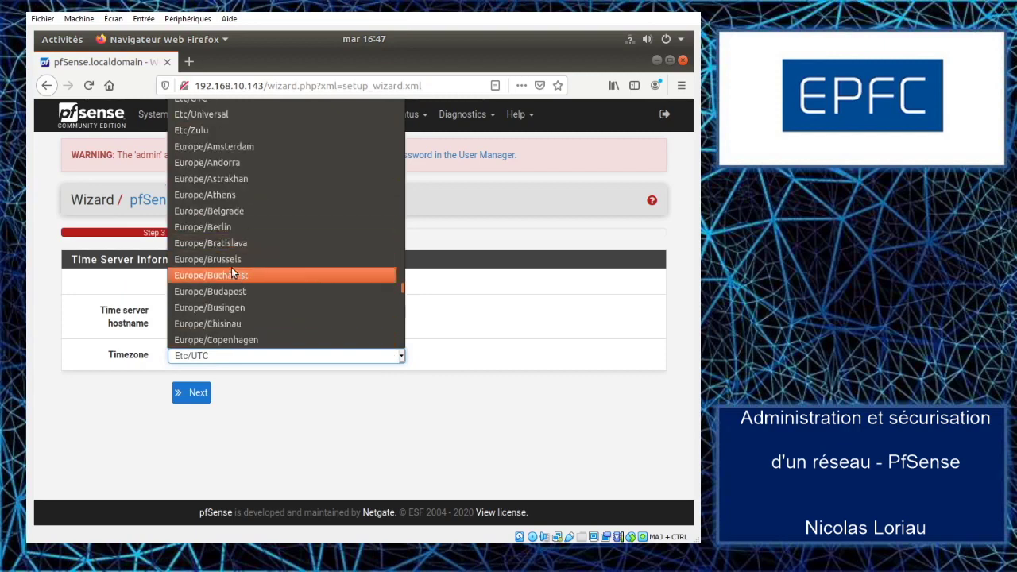
click(222, 263)
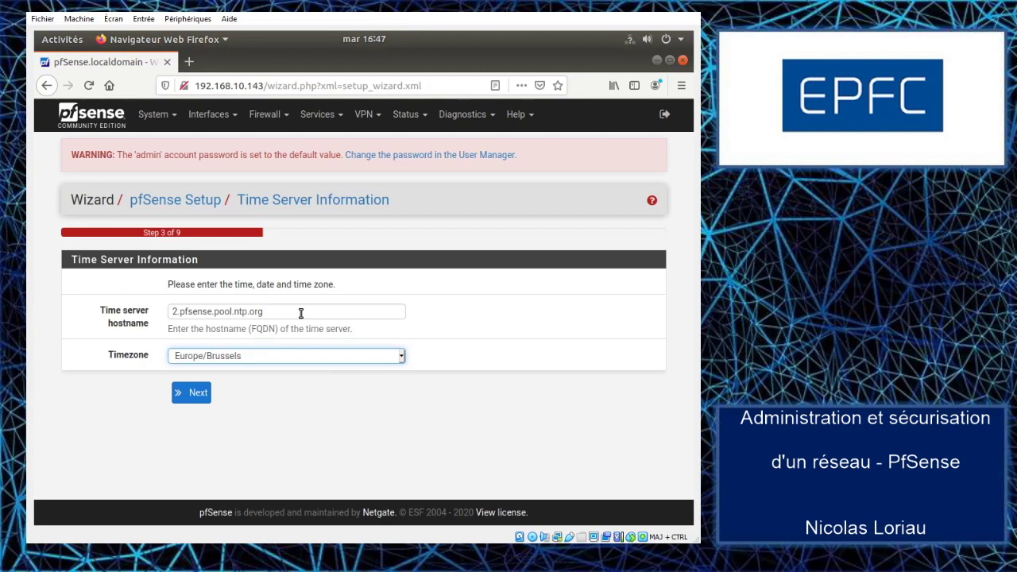
drag(272, 311, 132, 310)
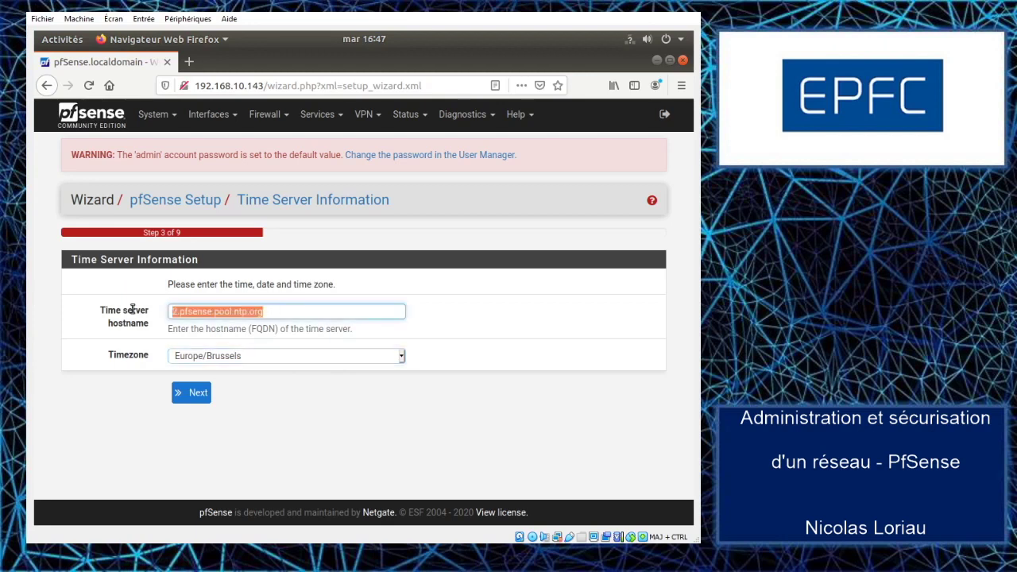
text(ntp.belnet.be)
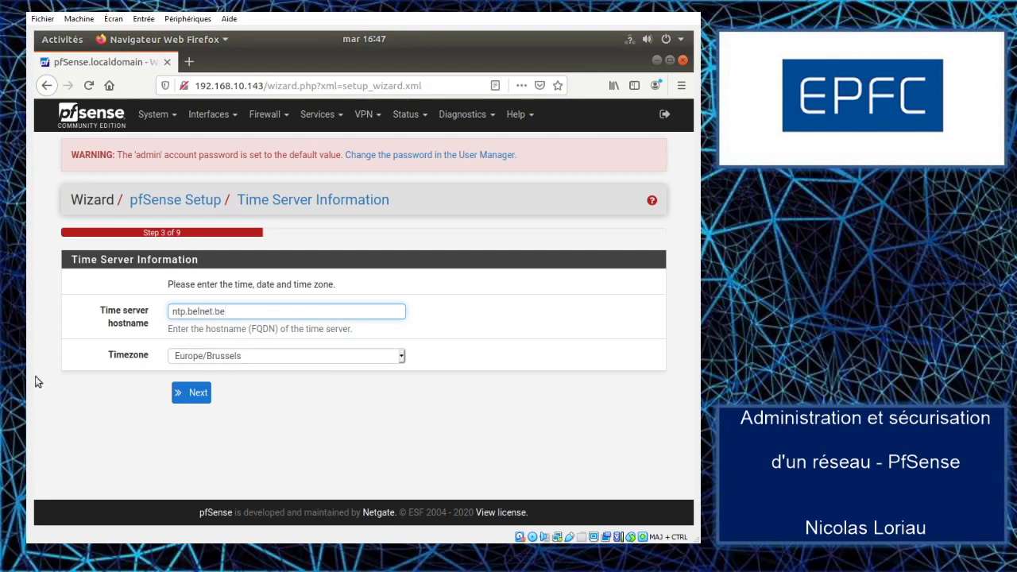
Step: On the WAN step, uncheck Block RFC1918 Private Networks and Block bogon networks
click(197, 394)
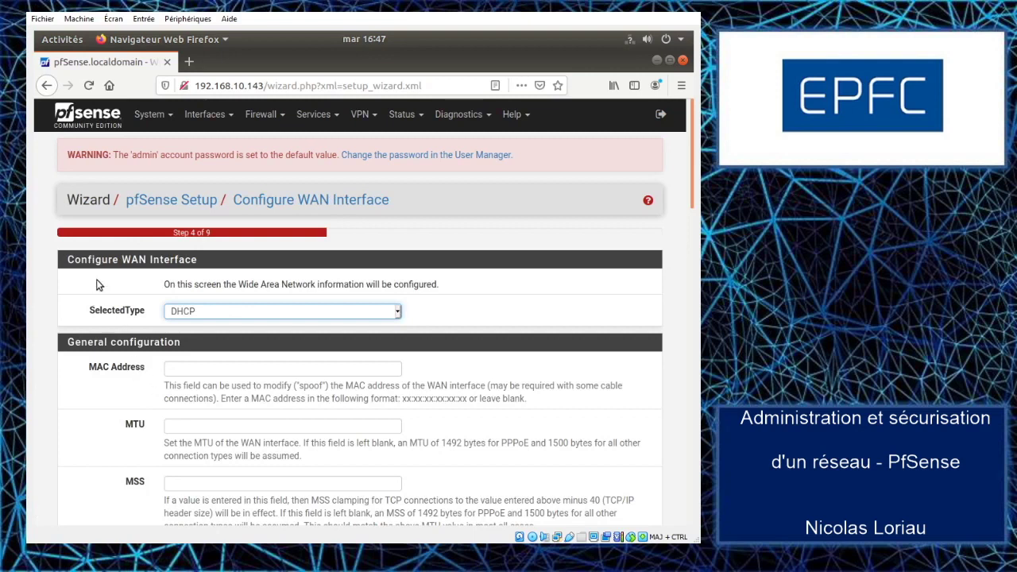
scroll(89, 298, down, 3)
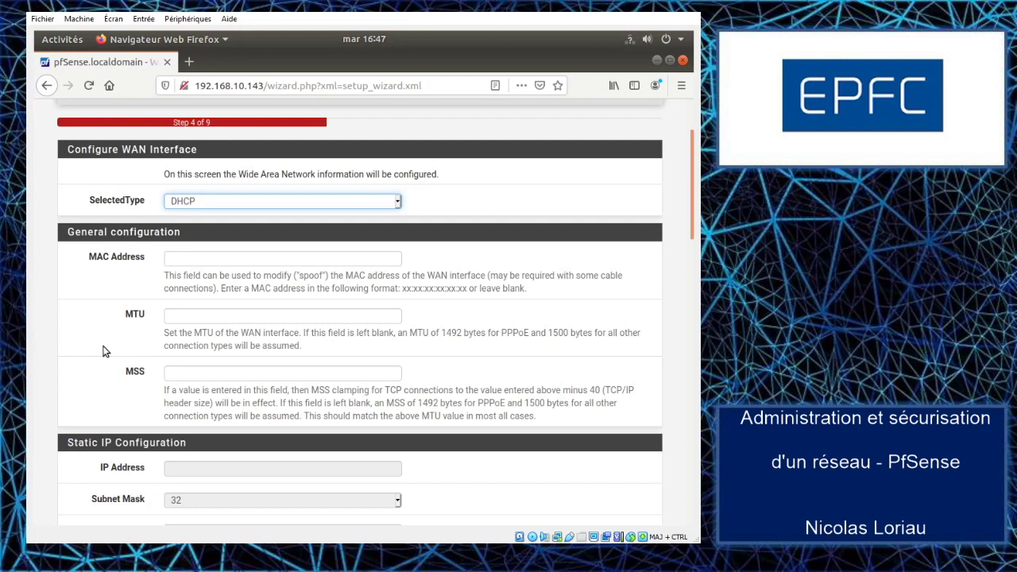
scroll(104, 352, down, 5)
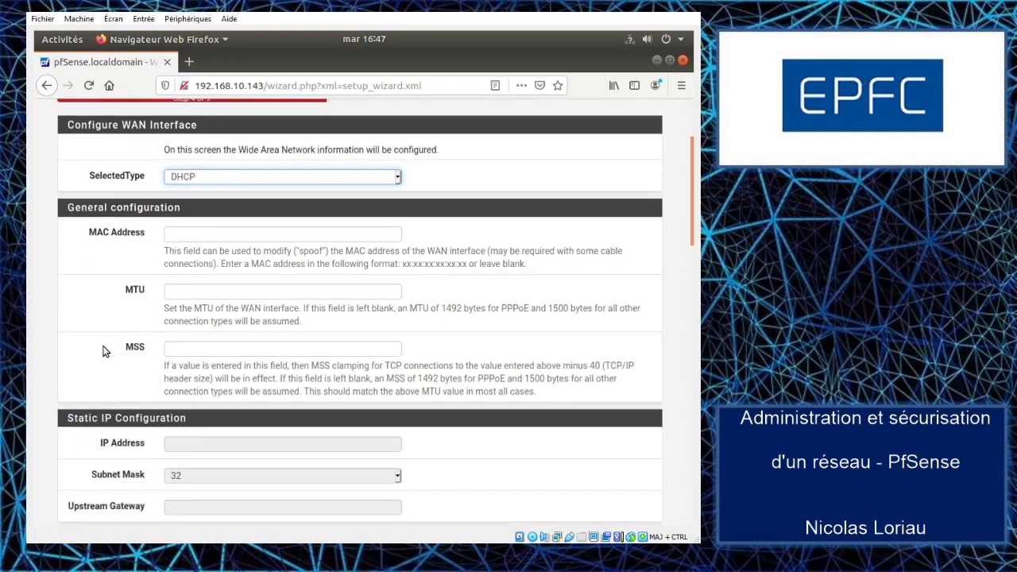
scroll(106, 343, down, 10)
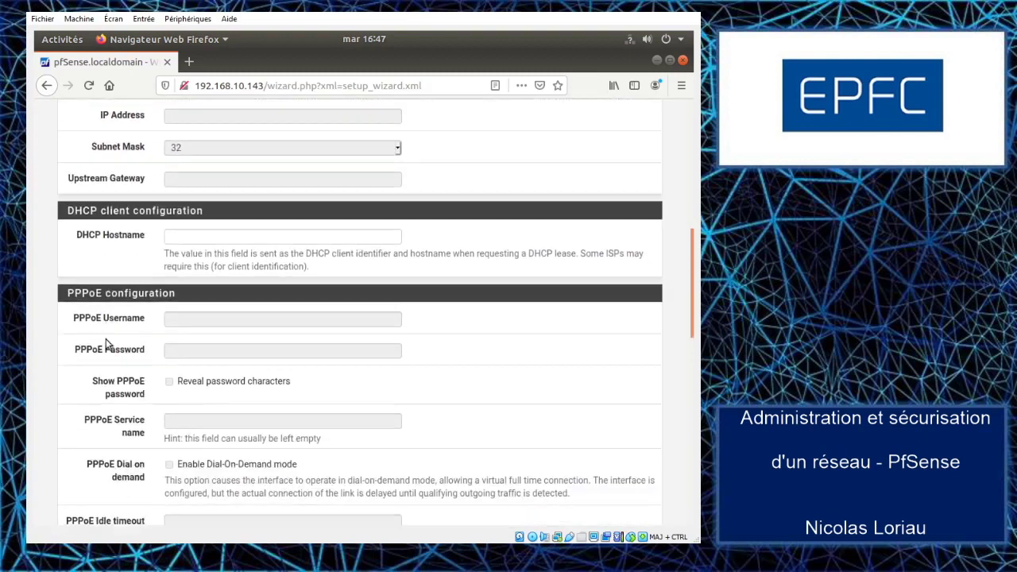
scroll(101, 349, down, 3)
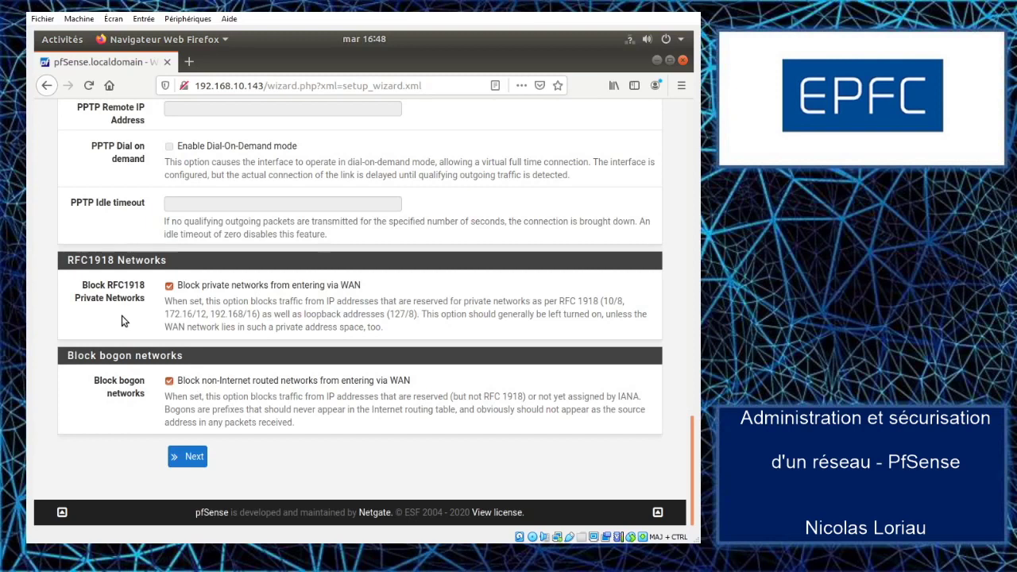
click(169, 286)
click(169, 382)
Step: Accept the WAN, LAN 10.0.0.1/24 and admin password steps, then reload the configuration
click(190, 457)
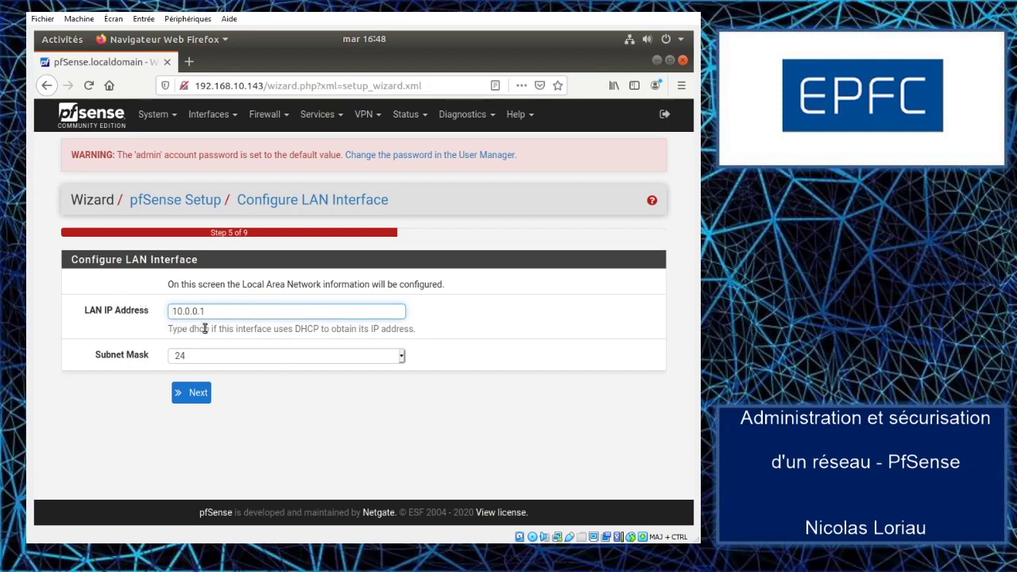
click(198, 394)
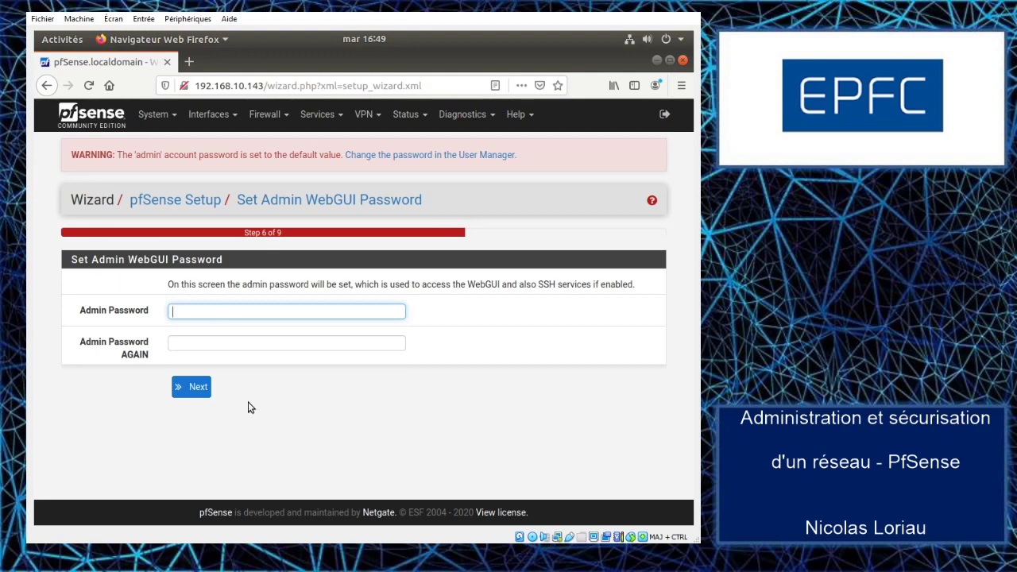
click(198, 392)
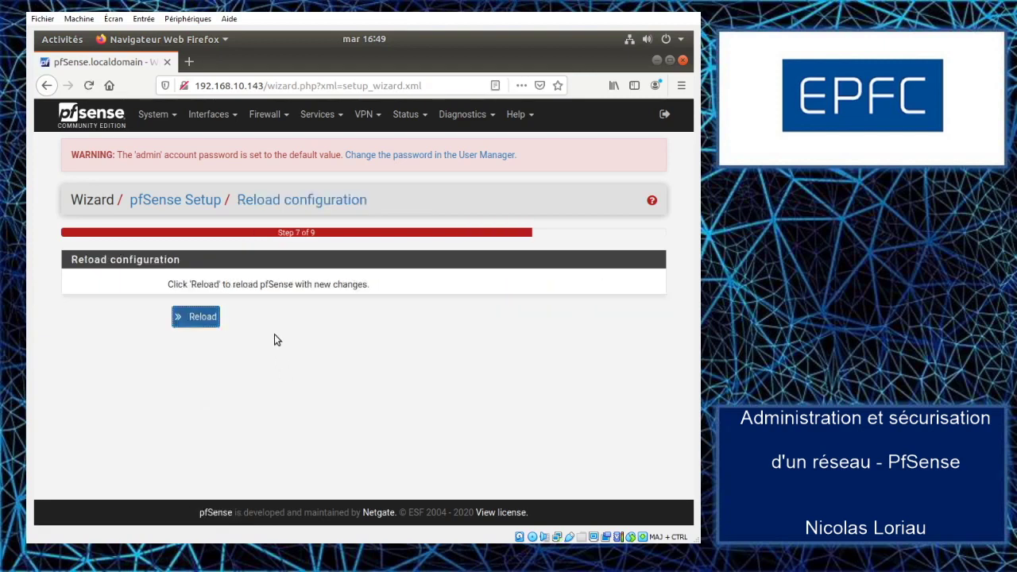
click(199, 320)
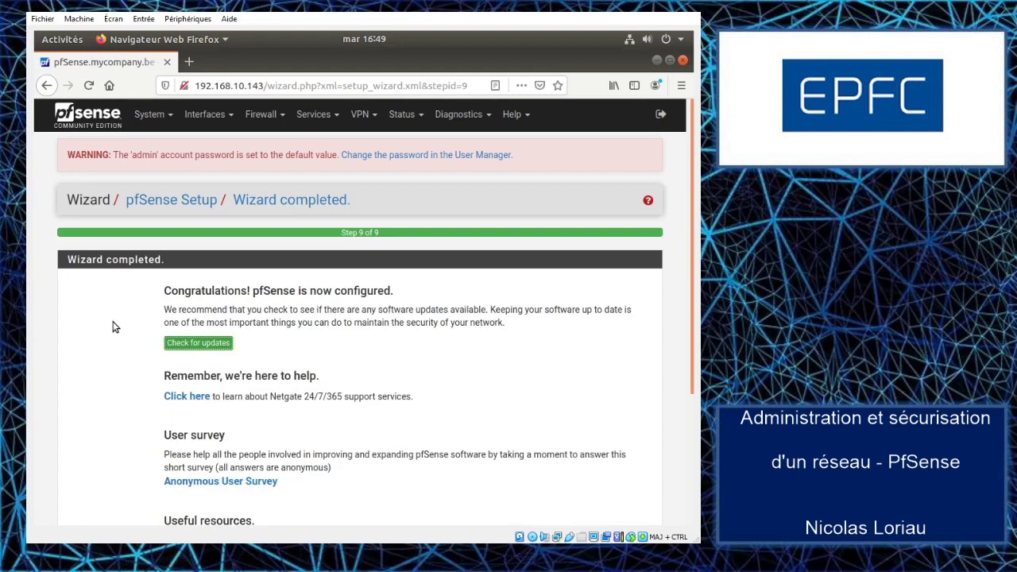
Step: Scroll the Wizard completed page and start 'Check for updates'
scroll(121, 329, down, 2)
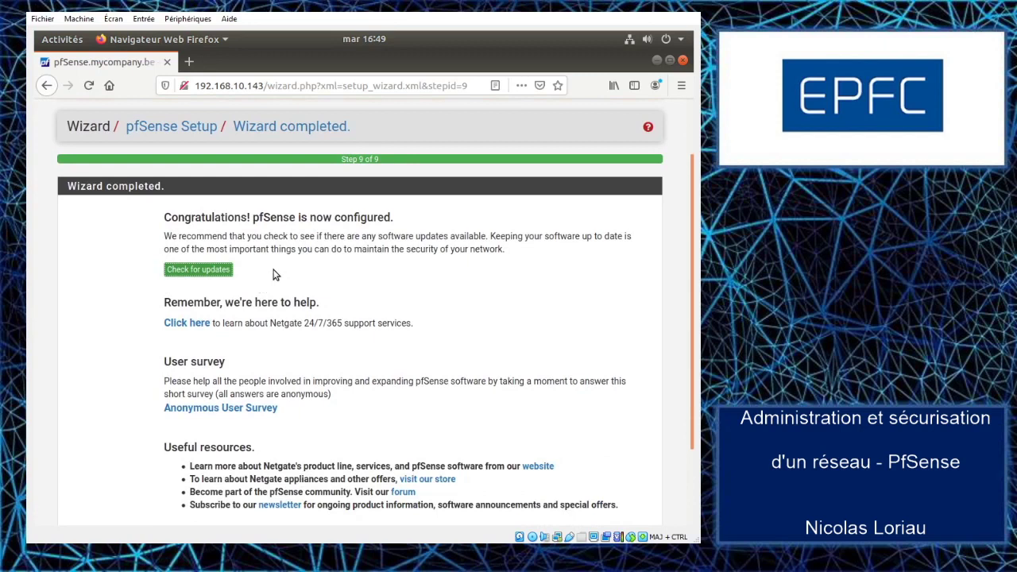
click(200, 270)
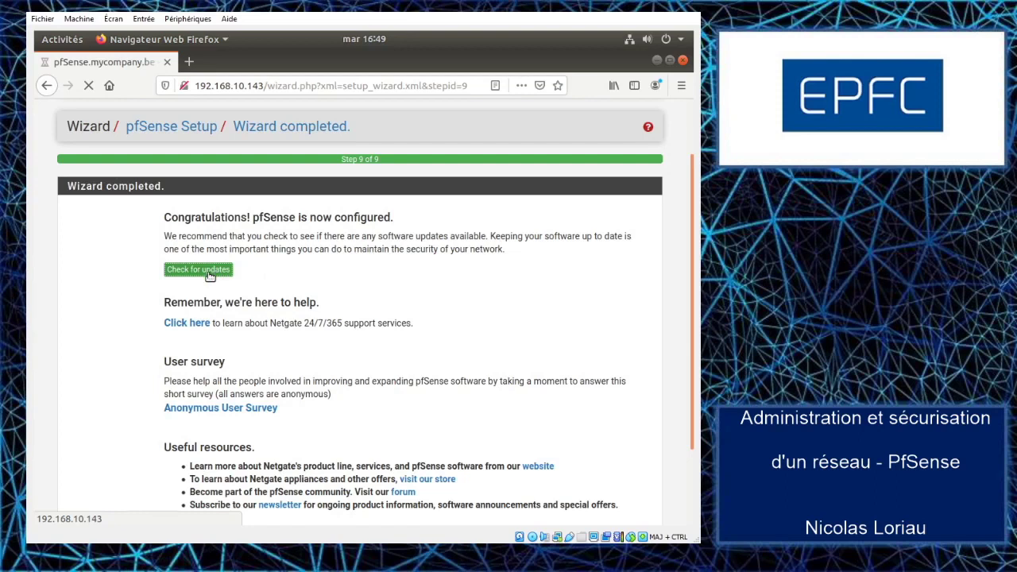
Step: Confirm the system is current at 2.4.5_1, return to the dashboard, and accept the copyright notice
click(208, 272)
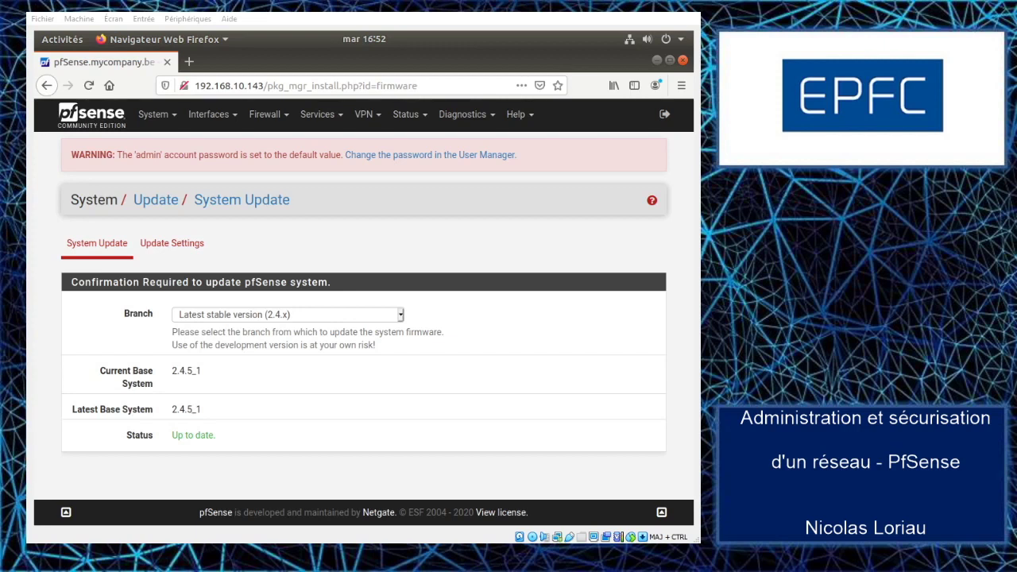
click(89, 118)
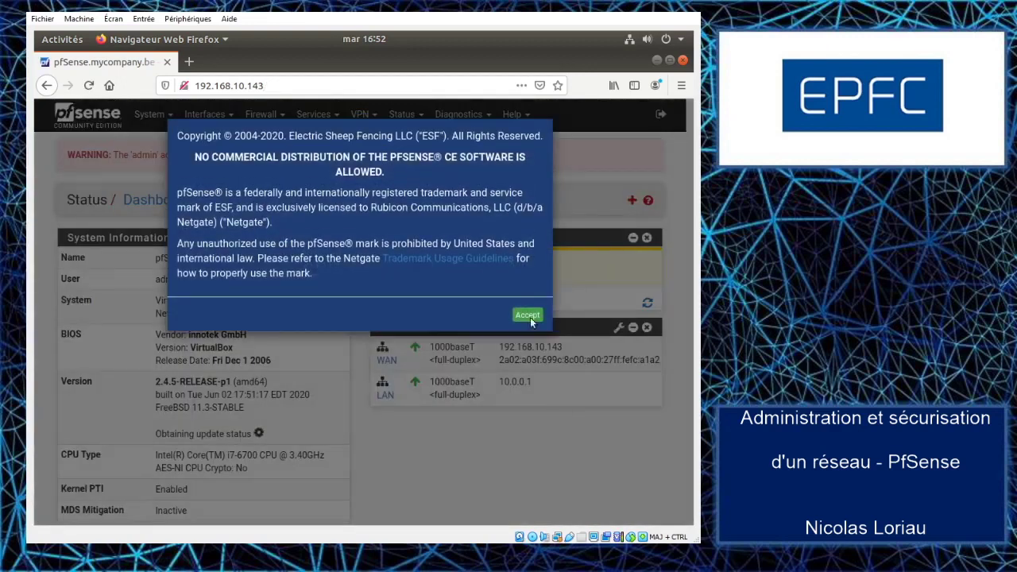
click(528, 311)
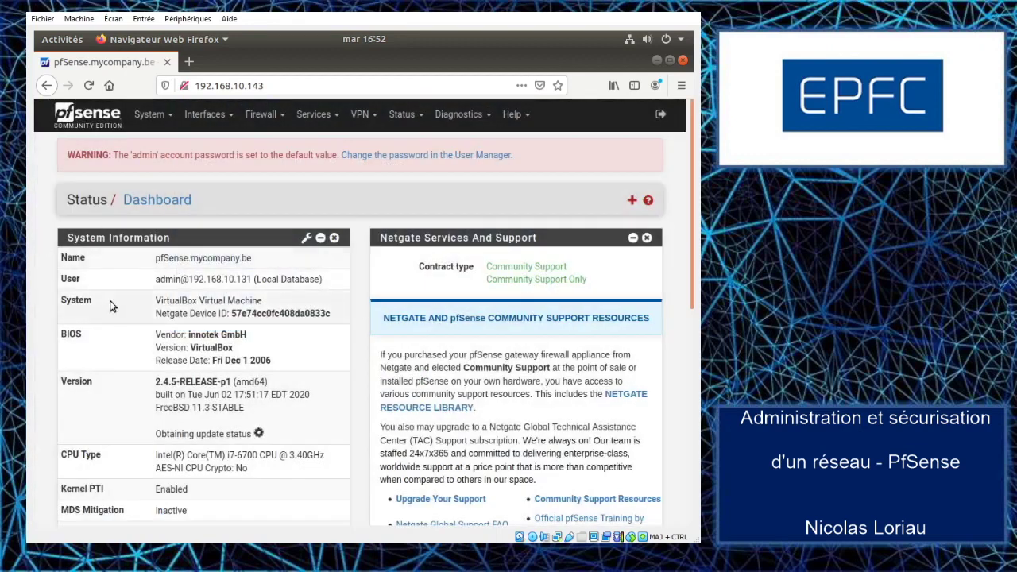
Step: Scroll through the Status Dashboard showing version 2.4.5-RELEASE-p1
scroll(111, 299, down, 2)
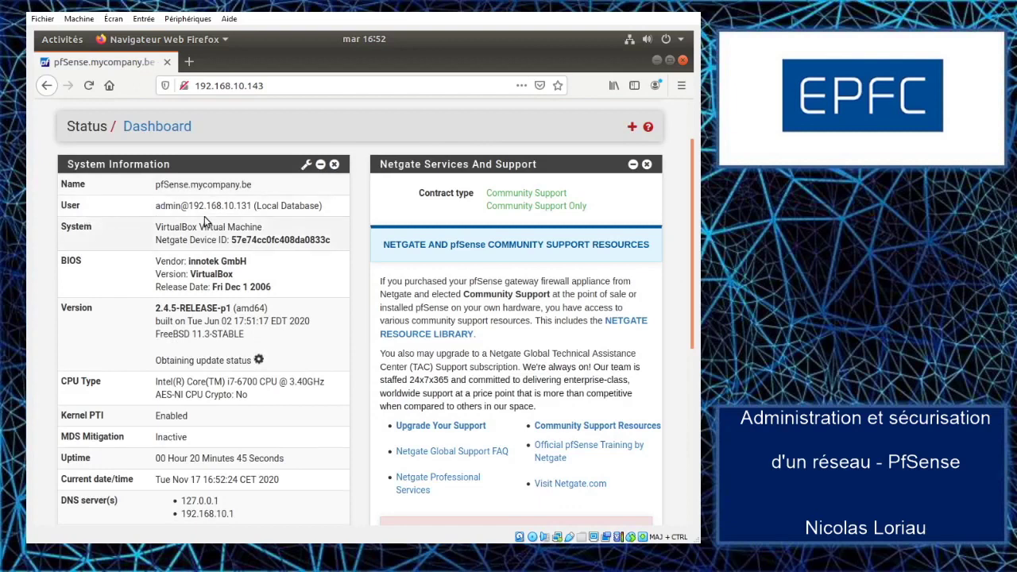
scroll(101, 279, down, 5)
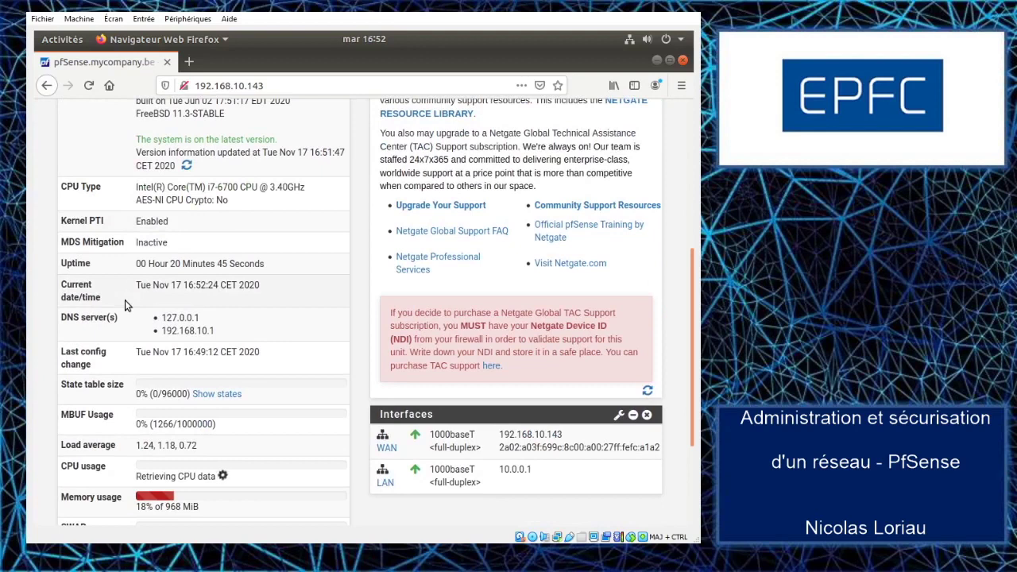
scroll(125, 300, down, 3)
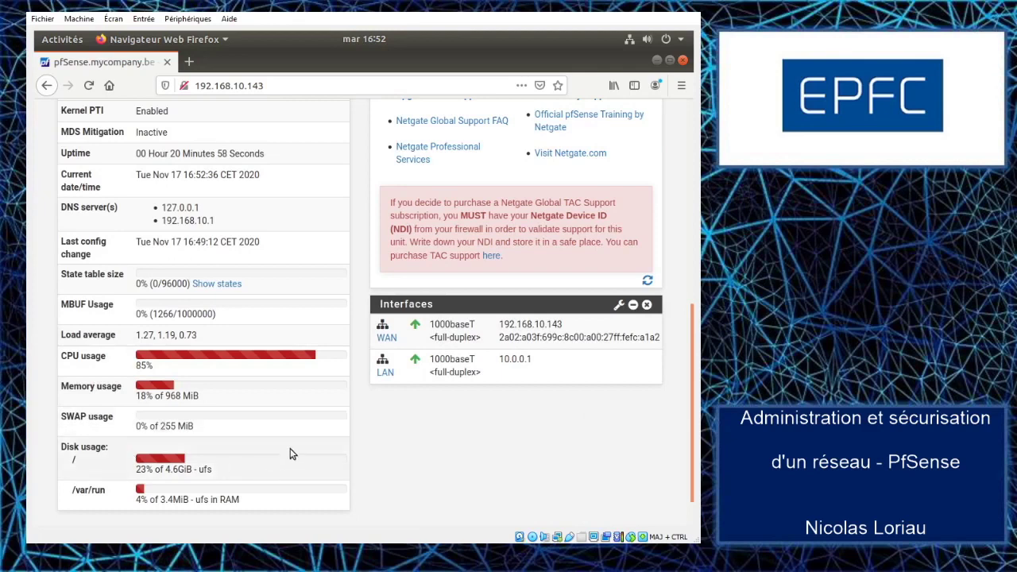
scroll(318, 423, up, 3)
scroll(322, 425, up, 8)
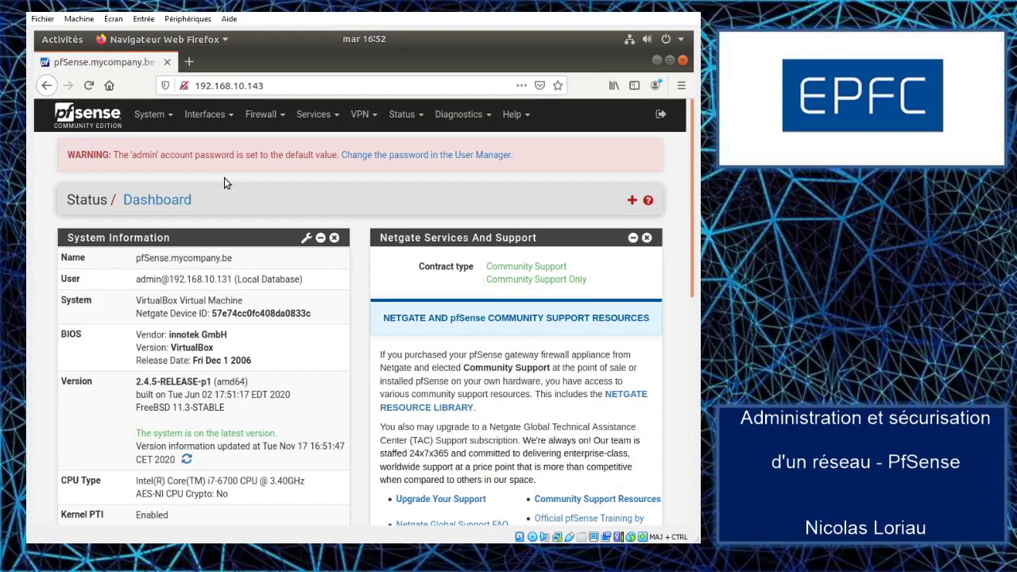
click(153, 116)
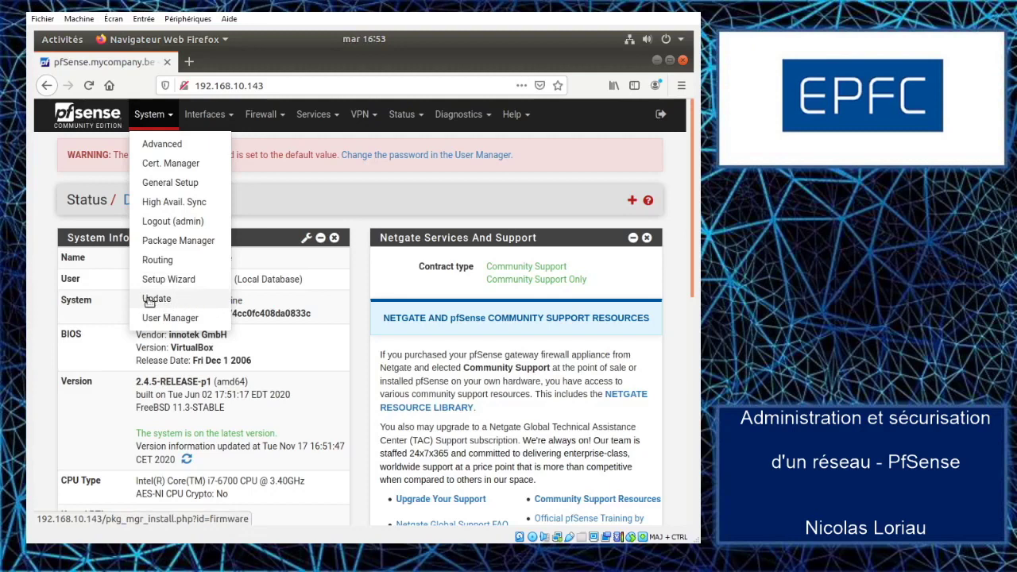
Step: Open System > Advanced and review Admin Access: webConfigurator HTTP, Max Processes 2
click(165, 145)
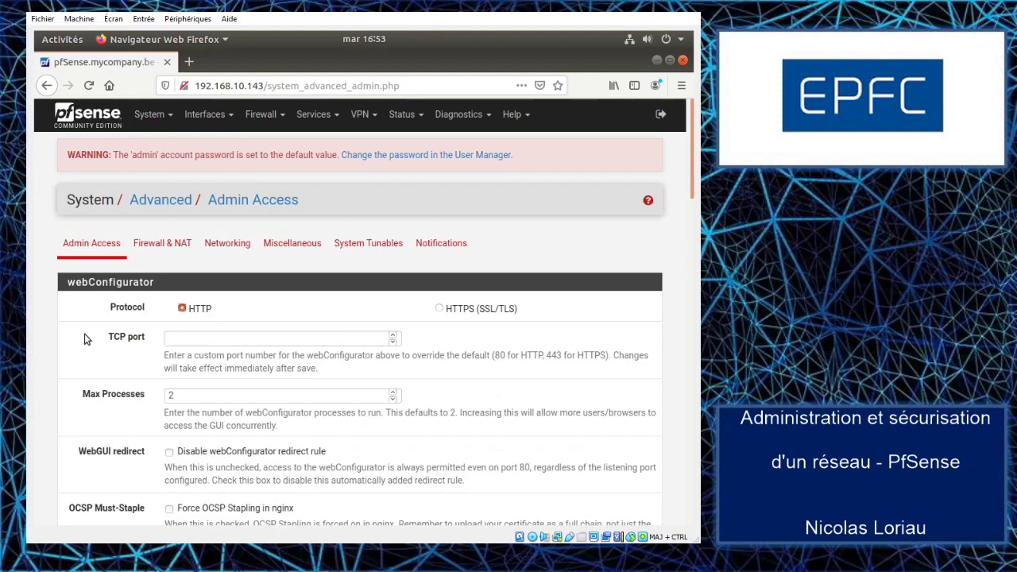
scroll(86, 338, down, 1)
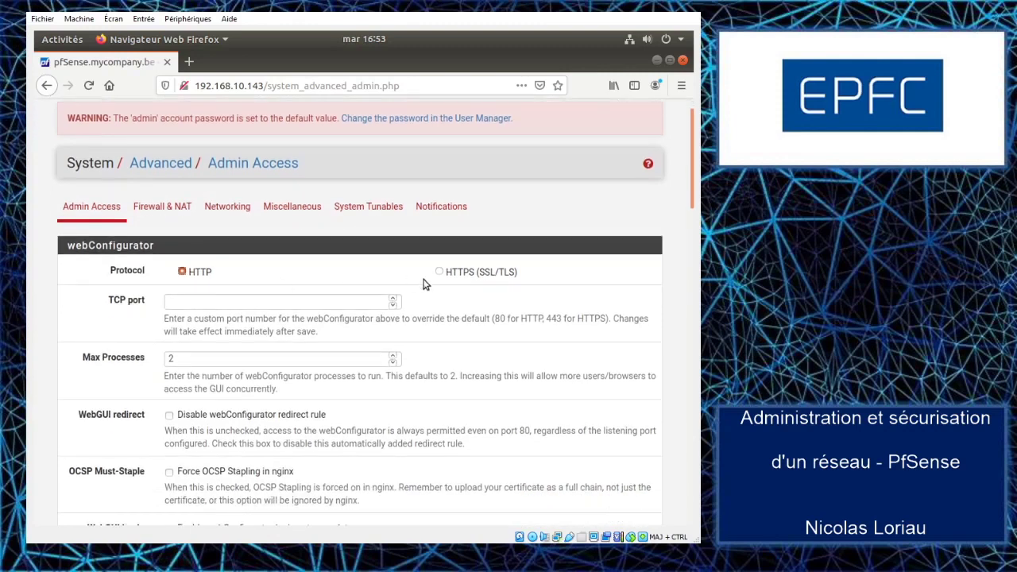
scroll(87, 308, down, 1)
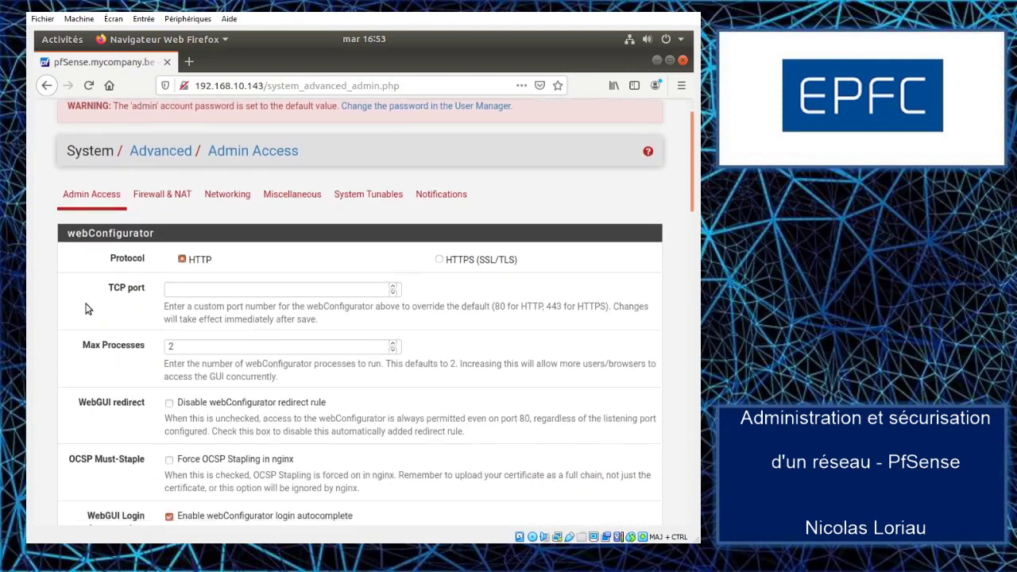
scroll(87, 309, down, 2)
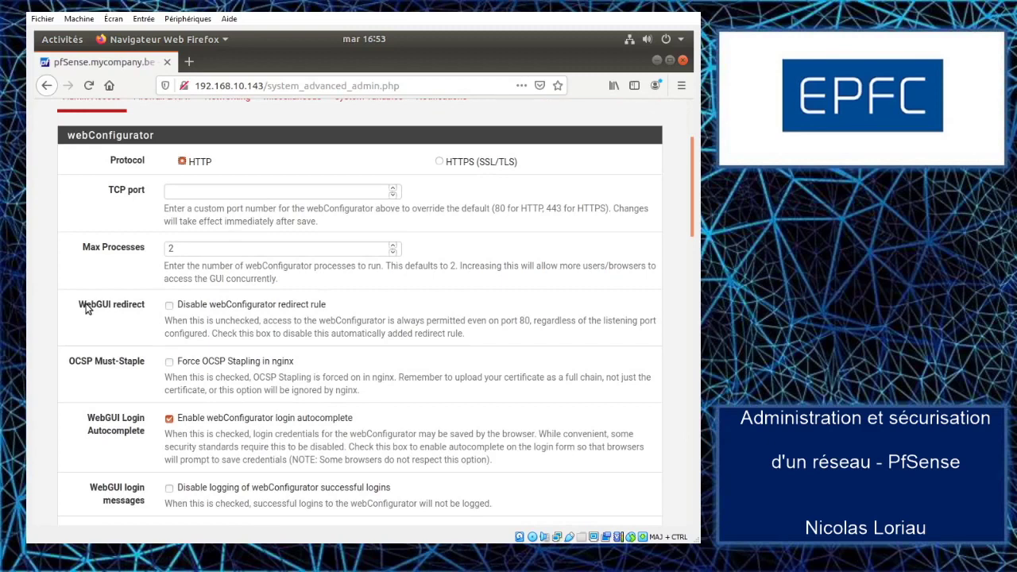
scroll(87, 308, down, 3)
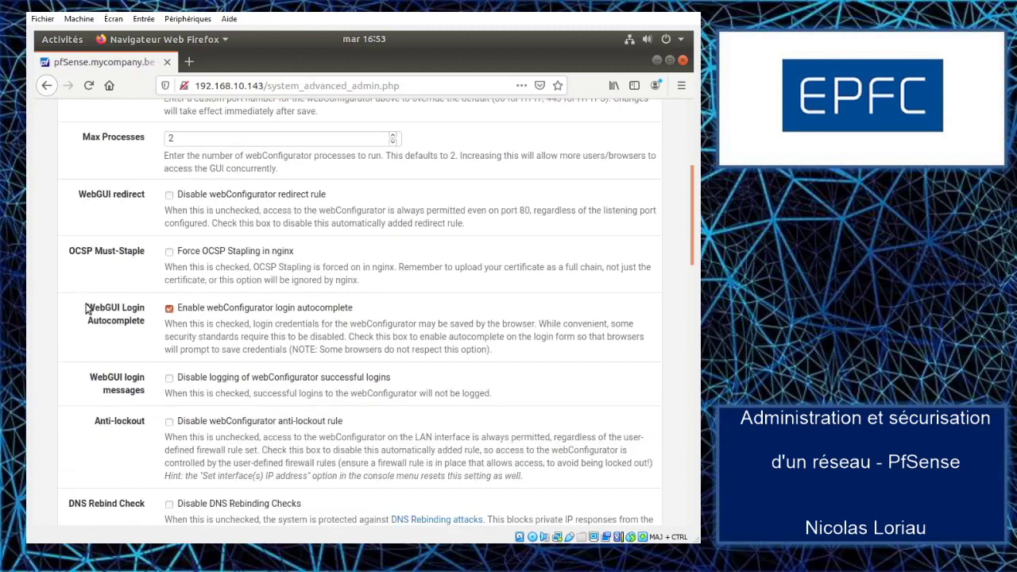
scroll(203, 269, up, 7)
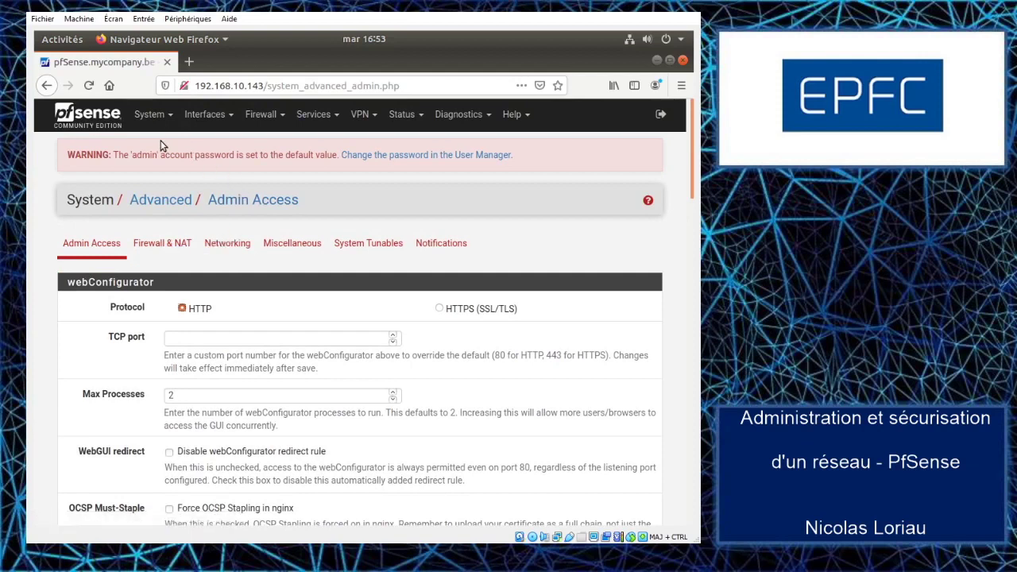
click(156, 119)
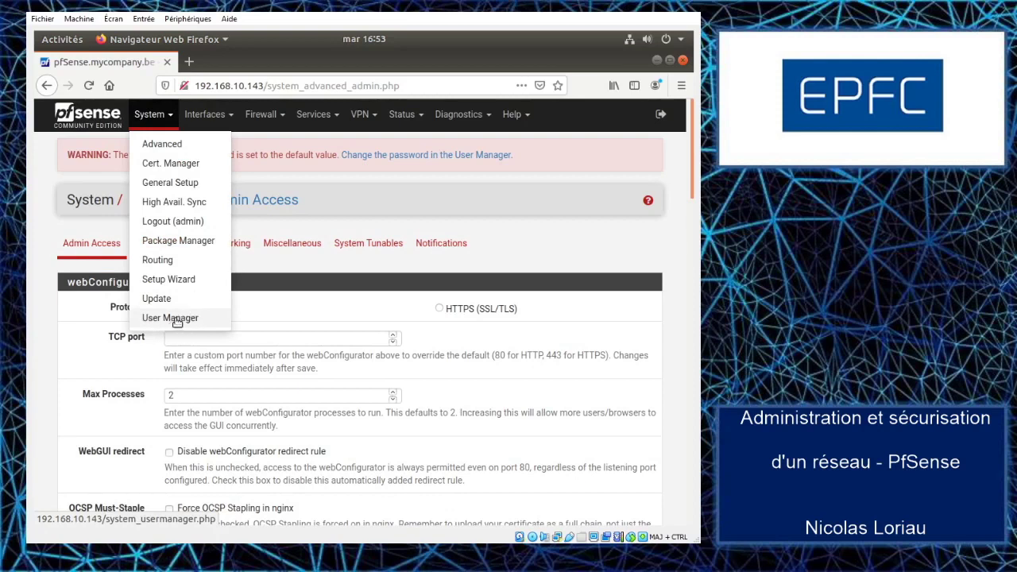
Step: Review System > General Setup (hostname pfSense, domain mycompany.be, no DNS servers), then show the Interfaces menu
click(173, 184)
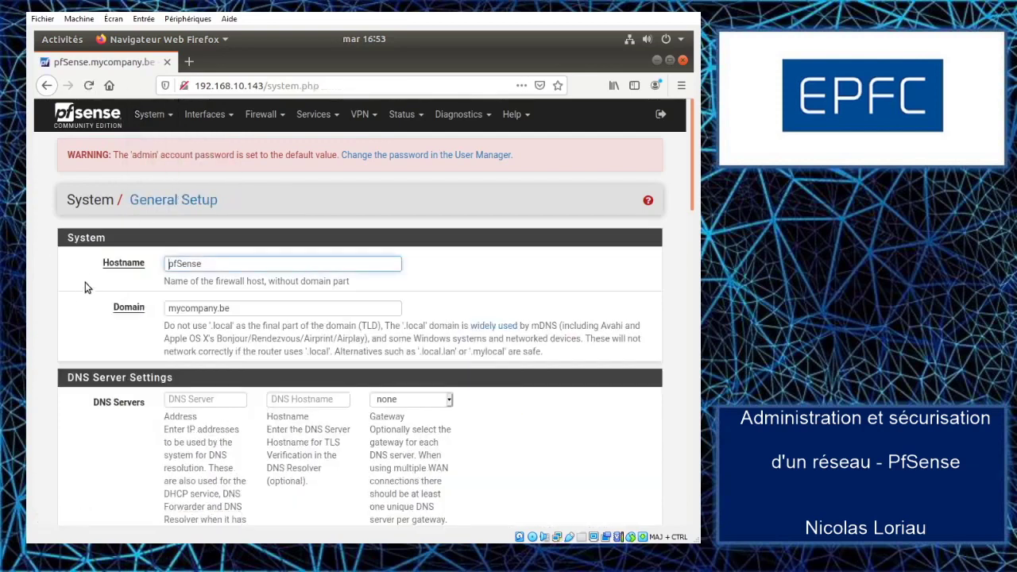
scroll(91, 302, down, 4)
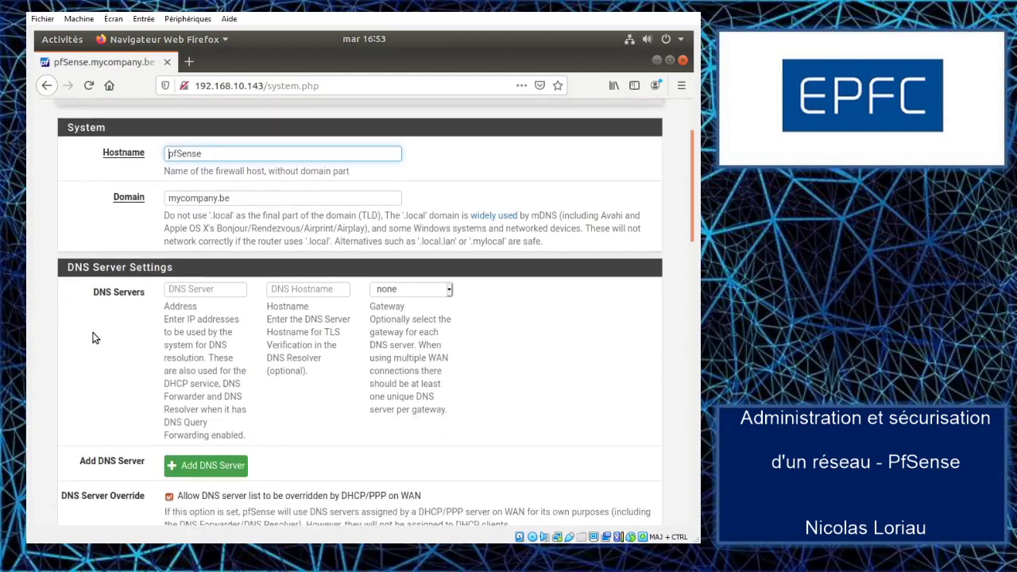
scroll(91, 318, down, 7)
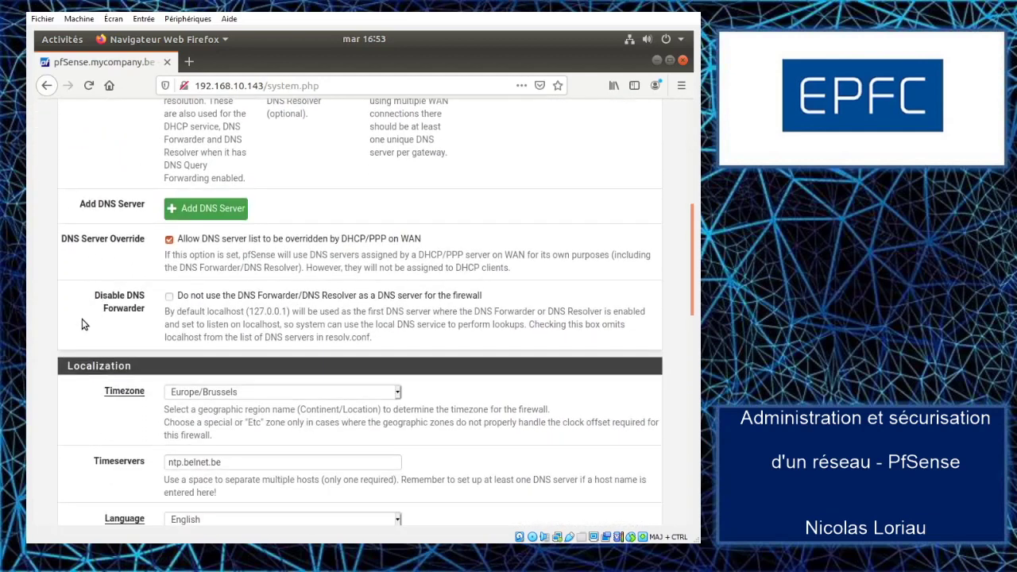
scroll(80, 325, down, 3)
scroll(80, 325, up, 5)
scroll(79, 325, up, 9)
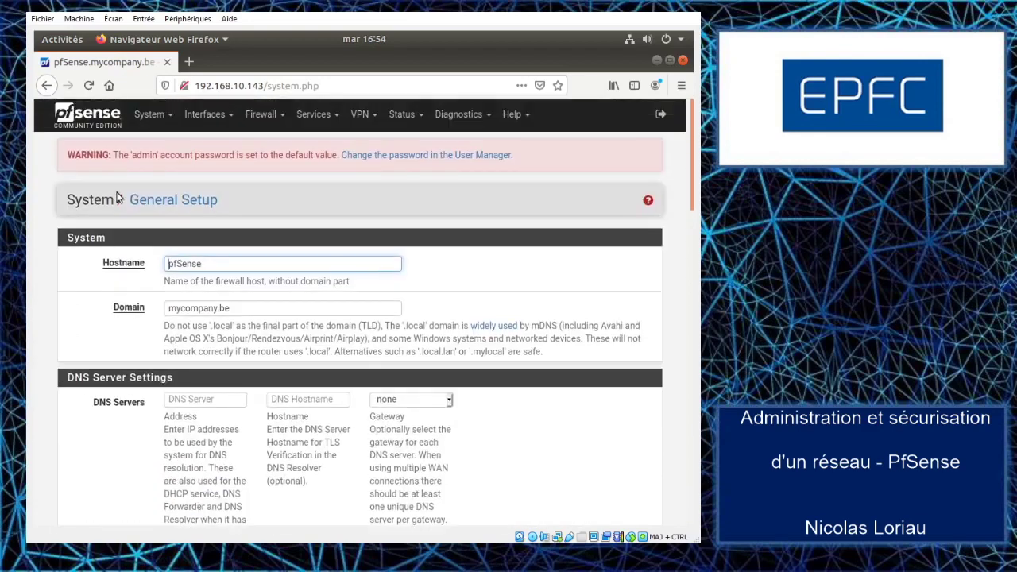
click(150, 114)
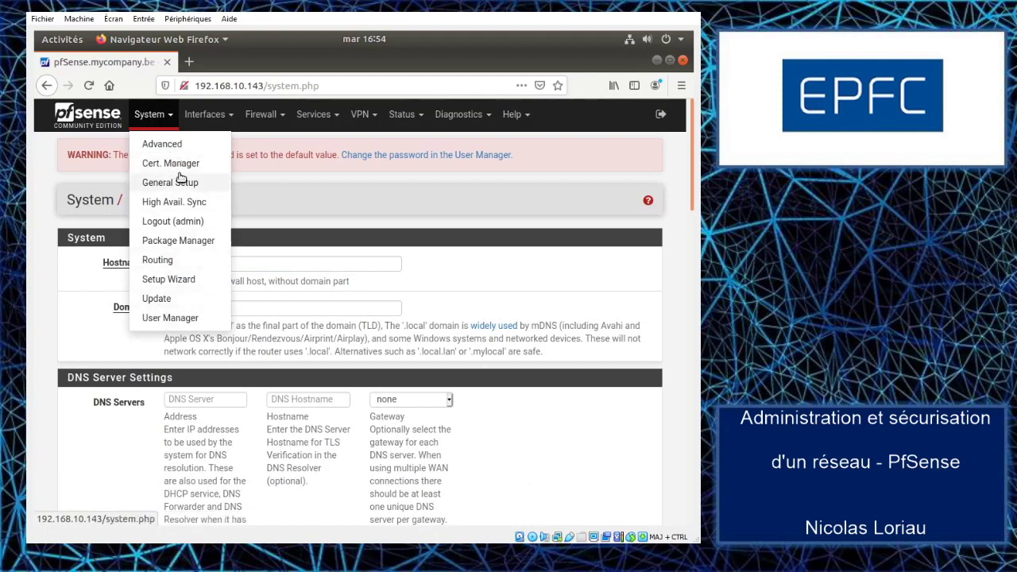
click(219, 118)
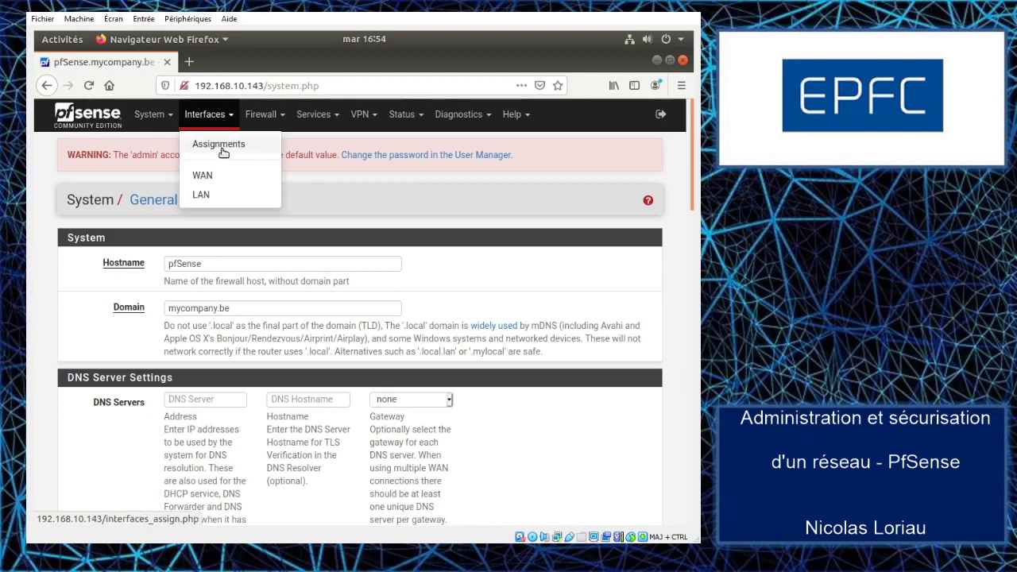
Step: Keep WAN assigned to em0 and LAN to em1 in Interface Assignments, and save
click(224, 146)
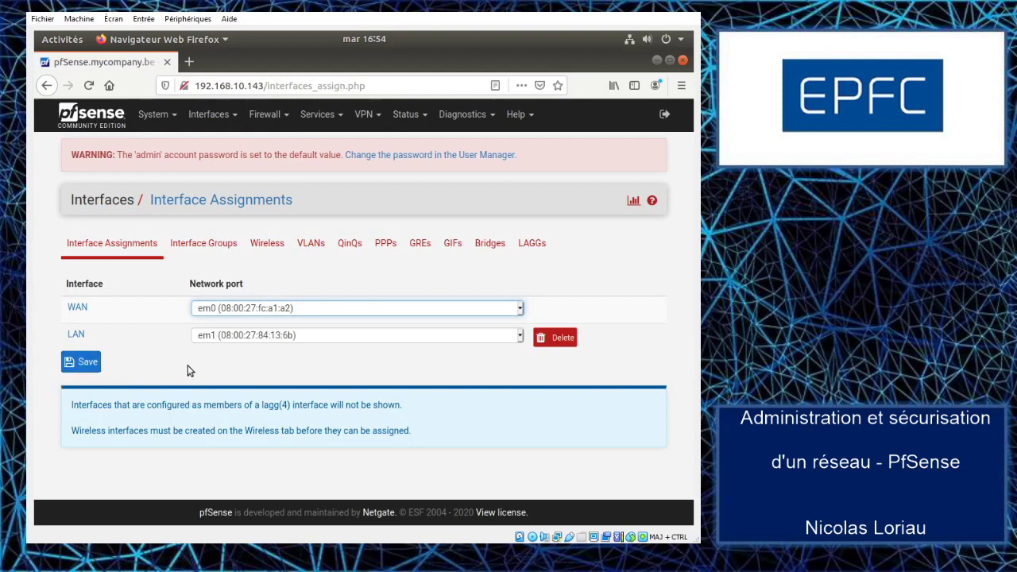
click(520, 313)
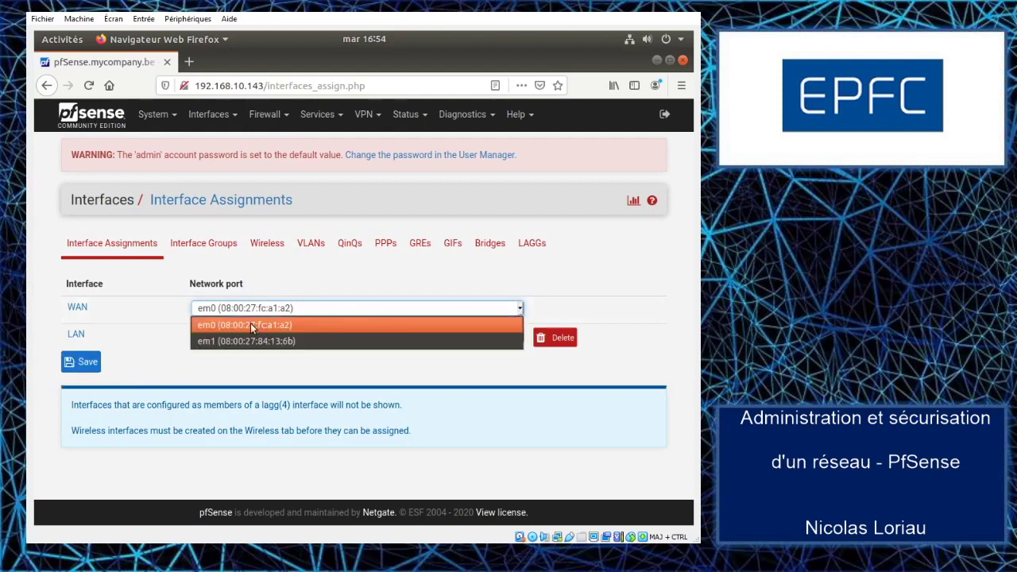
click(163, 366)
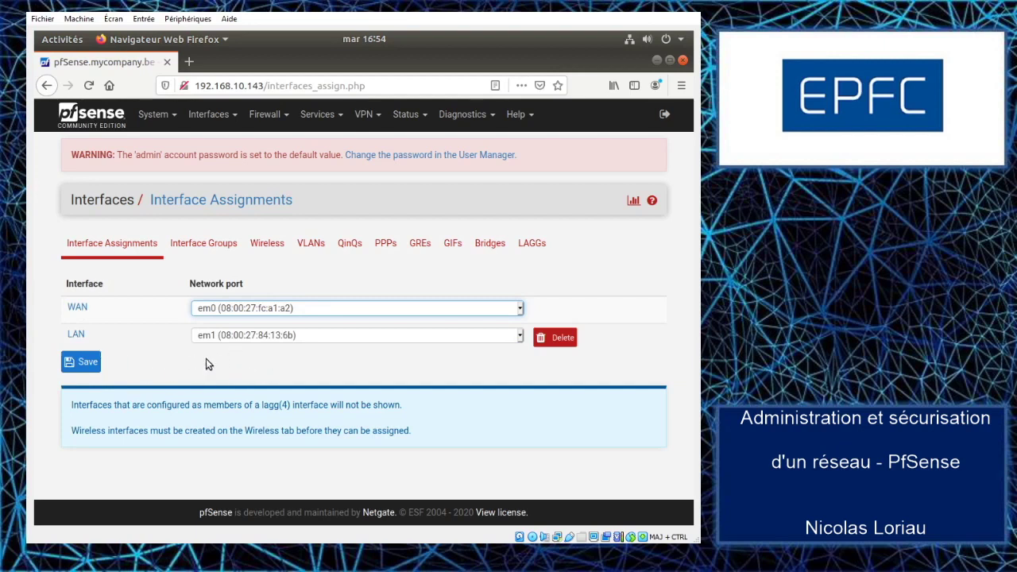
click(73, 357)
click(236, 119)
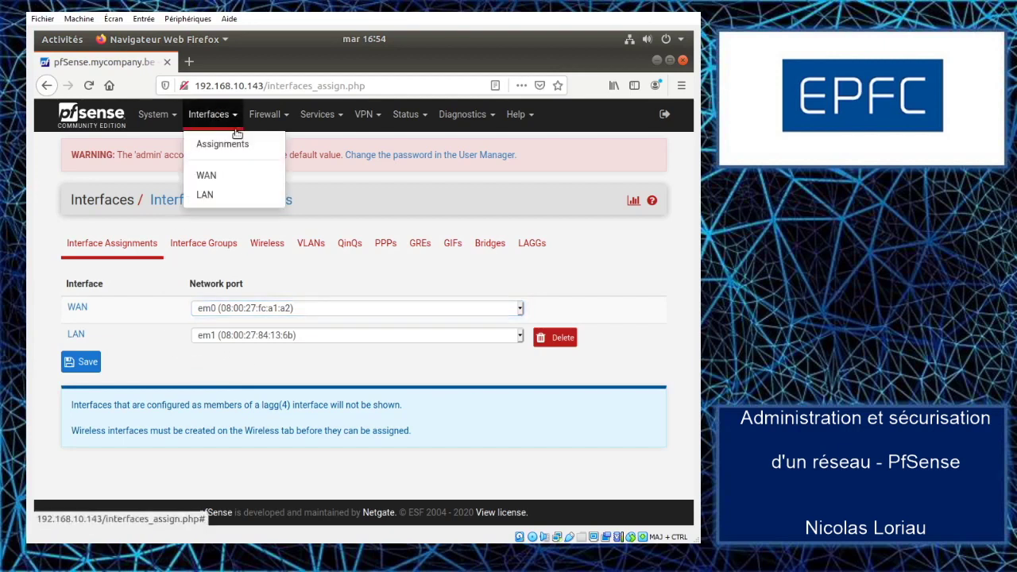
Step: Review the WAN (em0) settings page, showing IPv4 as DHCP and IPv6 as DHCP6
click(209, 178)
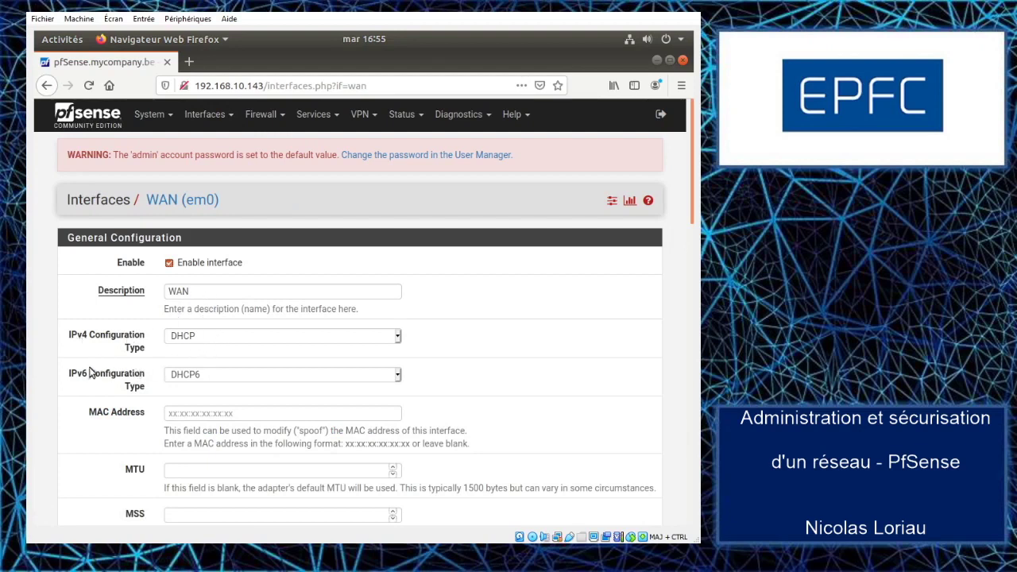
scroll(90, 347, down, 5)
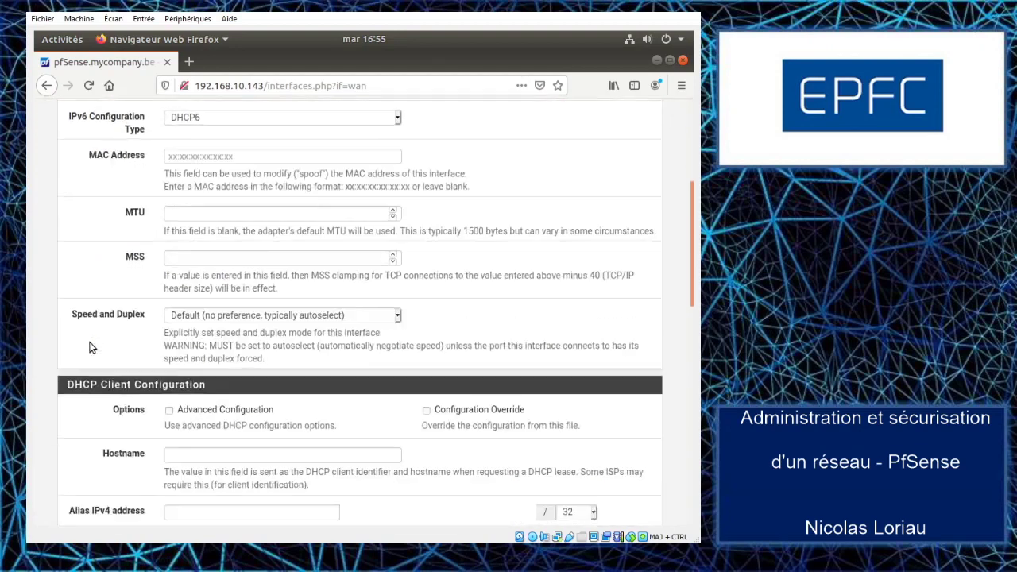
scroll(90, 348, down, 6)
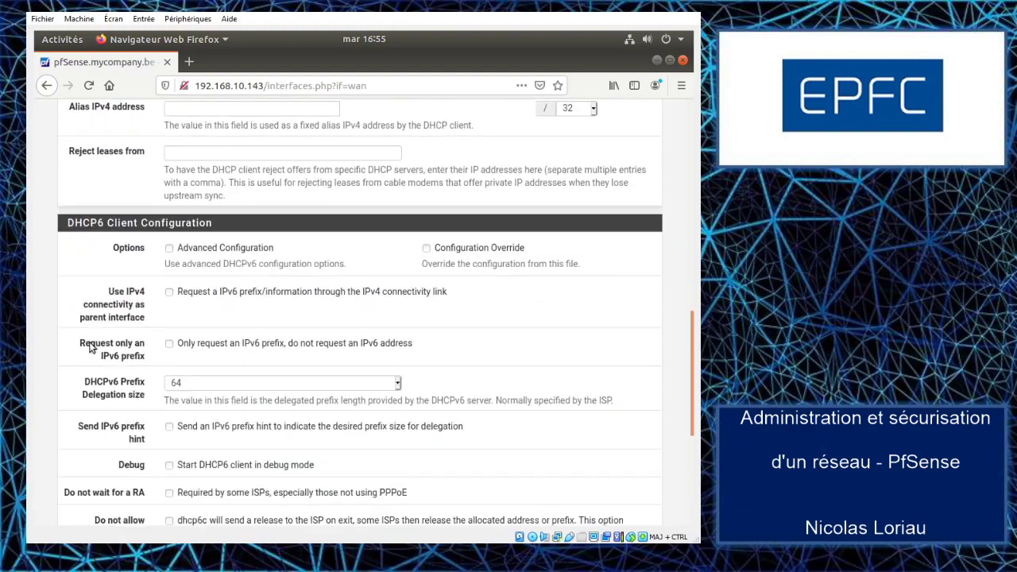
scroll(90, 347, down, 1)
scroll(90, 347, up, 12)
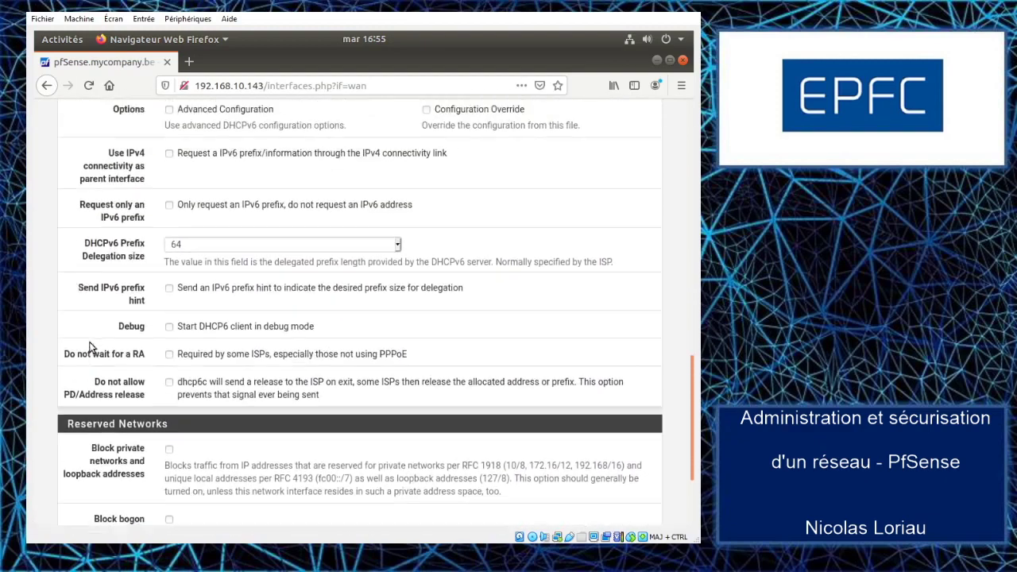
scroll(90, 347, up, 5)
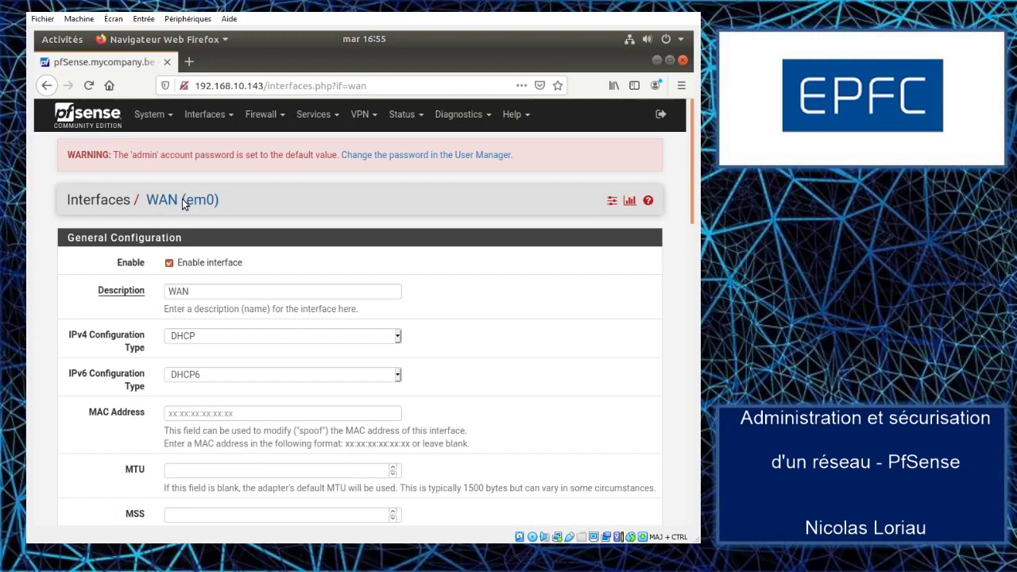
click(205, 114)
Step: Review the LAN (em1) page down to its static IPv4 10.0.0.1/24 configuration
click(202, 195)
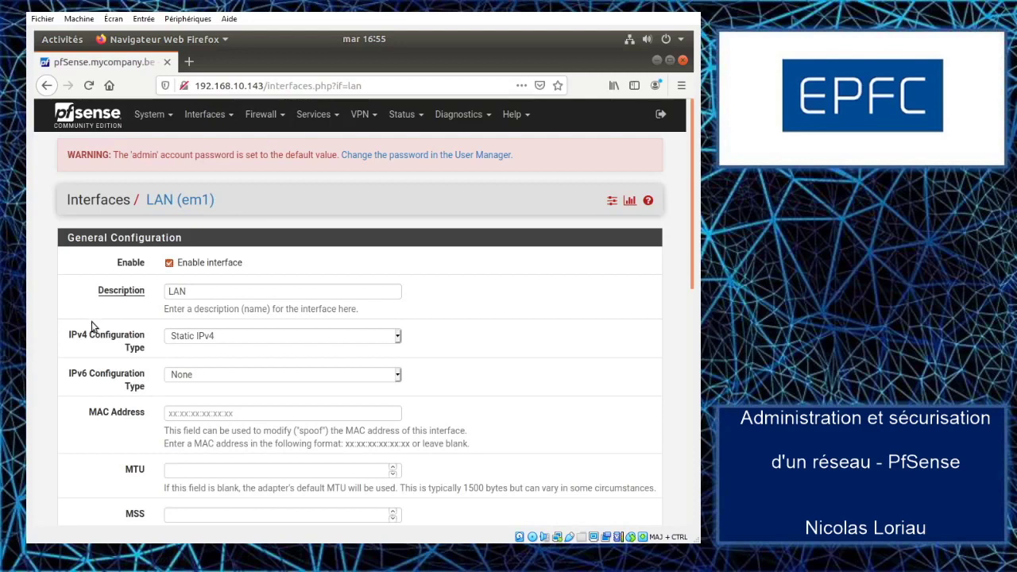
scroll(92, 321, down, 5)
scroll(92, 321, down, 3)
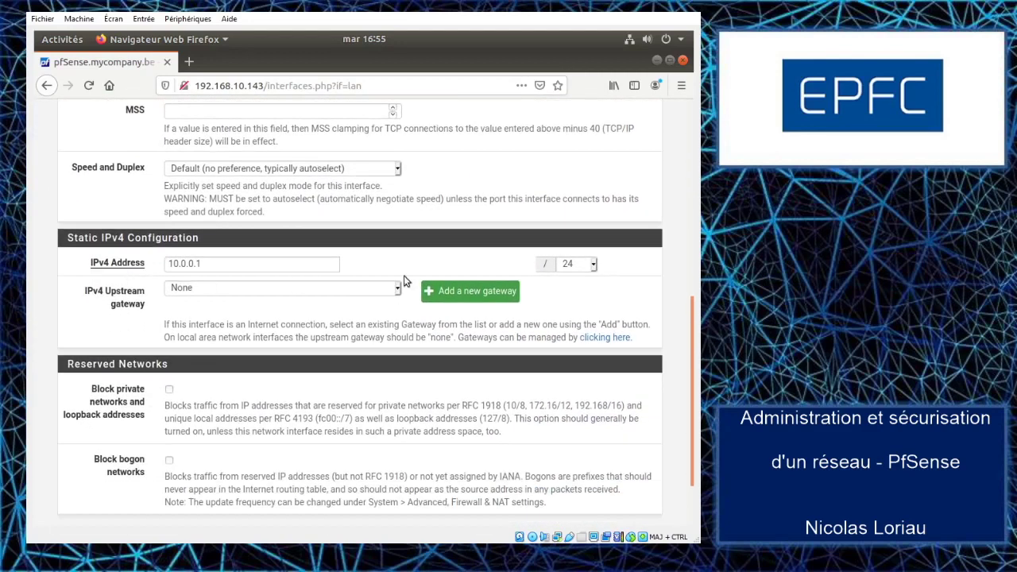
scroll(113, 293, down, 2)
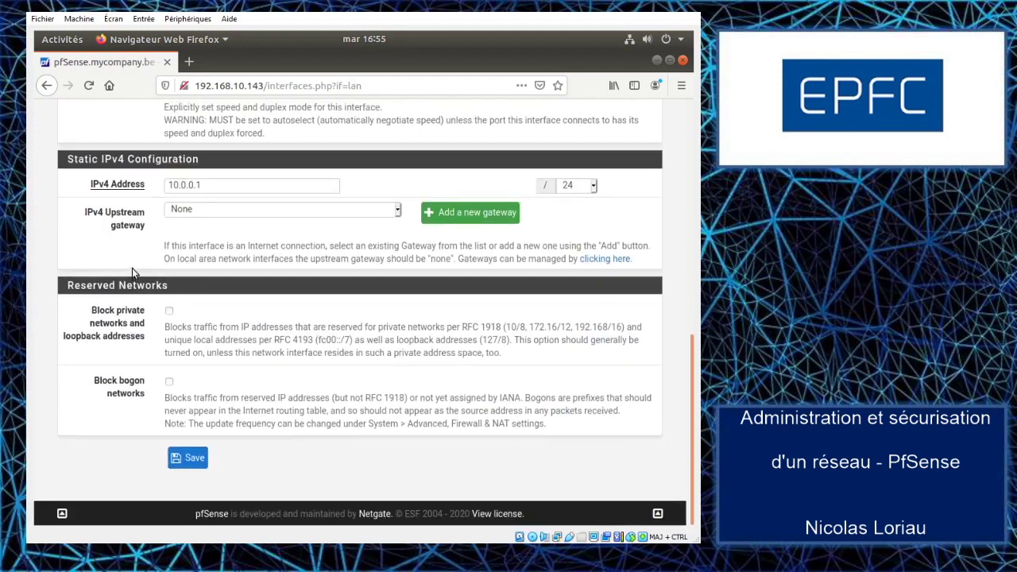
scroll(132, 268, up, 10)
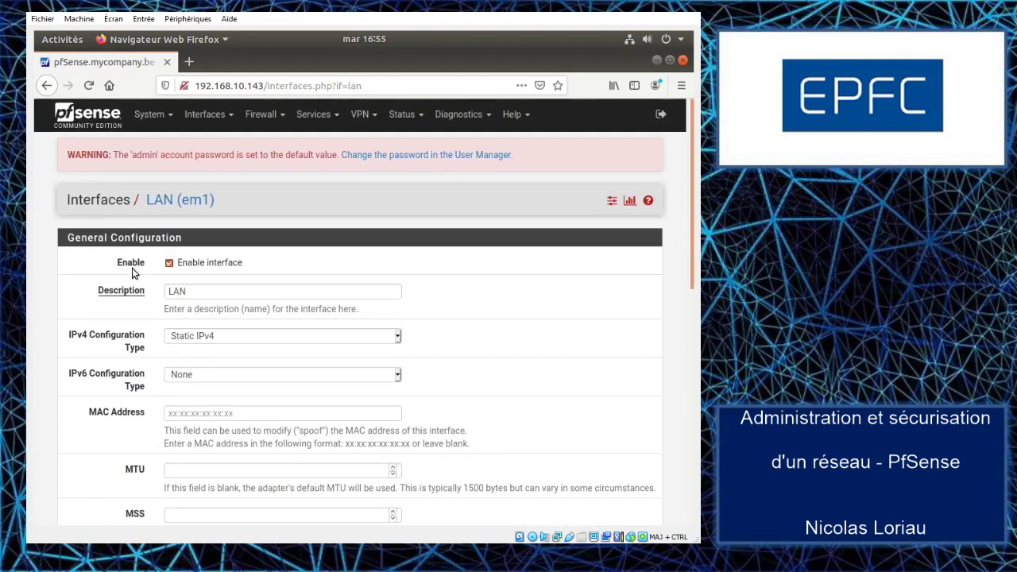
Step: Browse the Firewall, Services, VPN and Status menus to see their entries
click(273, 117)
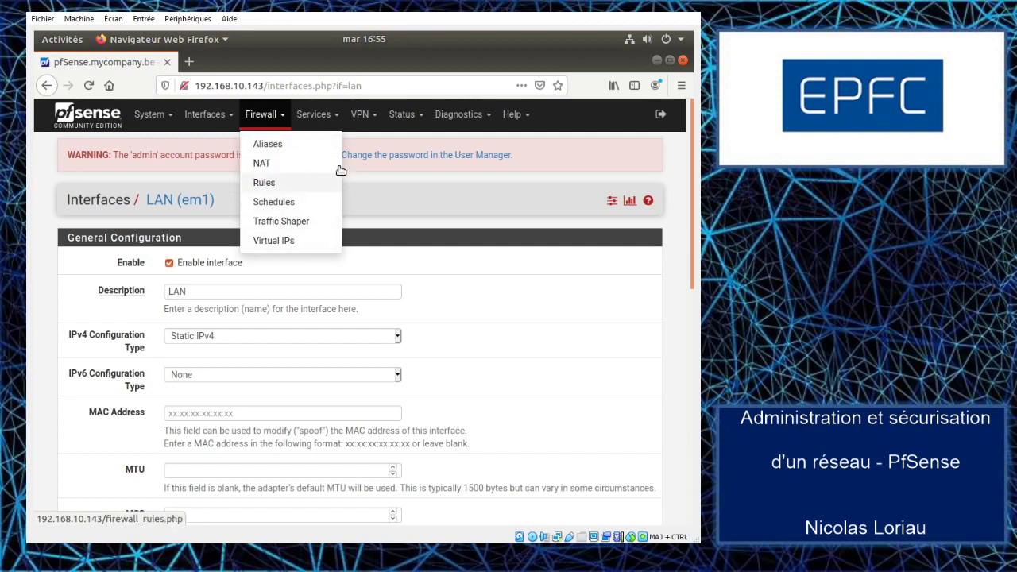
click(339, 120)
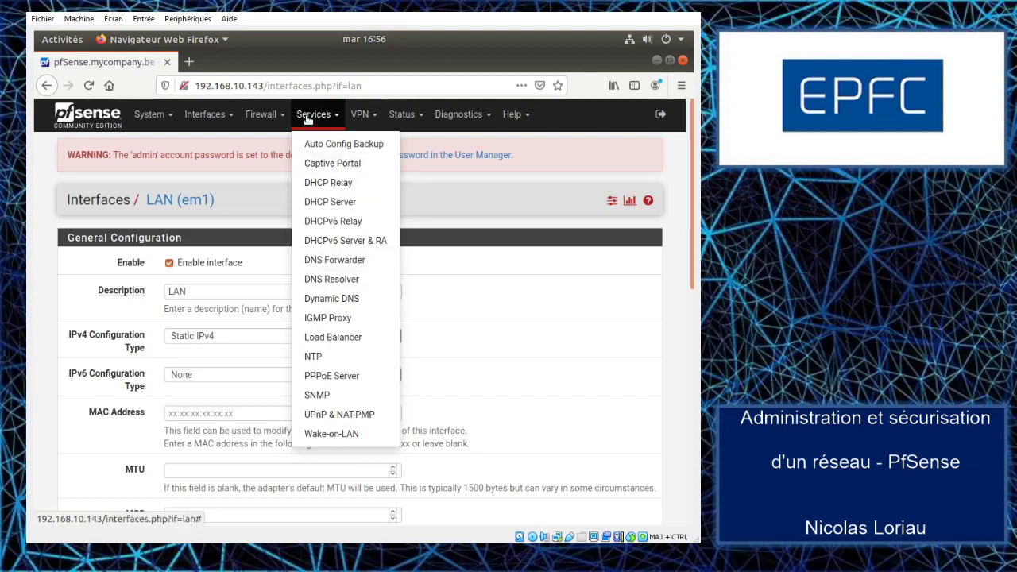
click(373, 115)
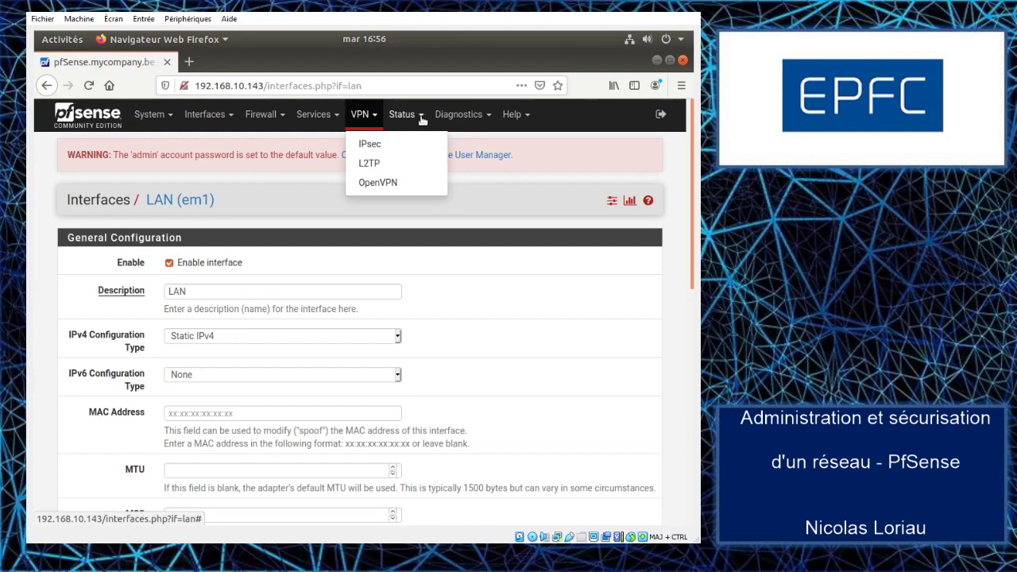
click(409, 118)
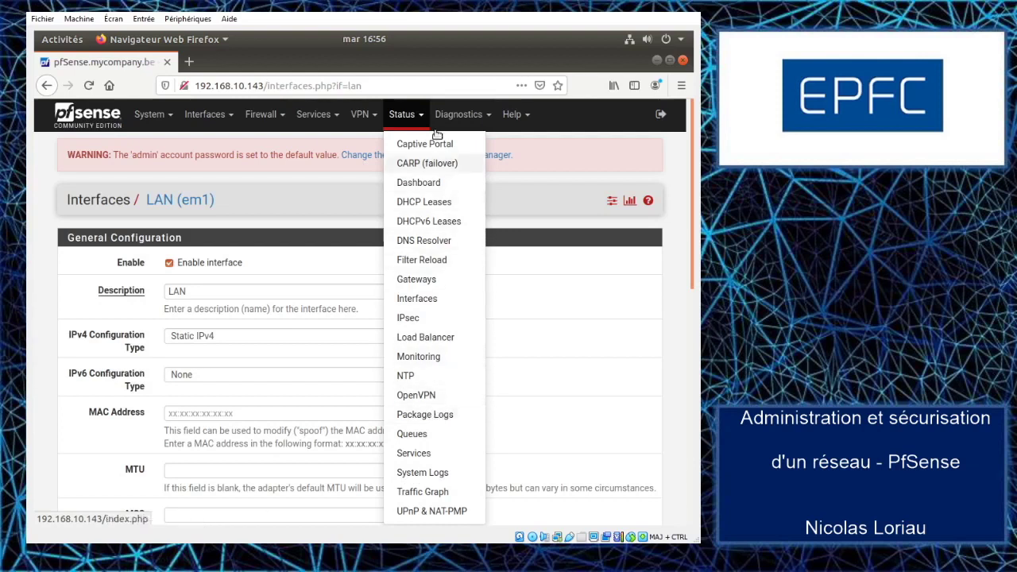
Step: Check interface status: WAN up via DHCP at 192.168.10.143, LAN up at 10.0.0.1
click(426, 300)
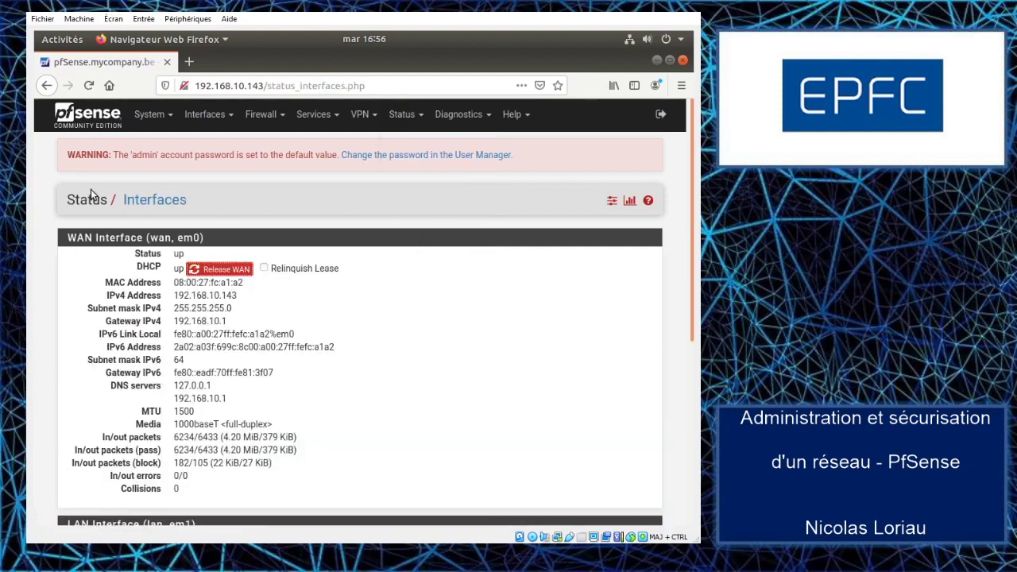
scroll(94, 286, down, 2)
scroll(94, 279, down, 3)
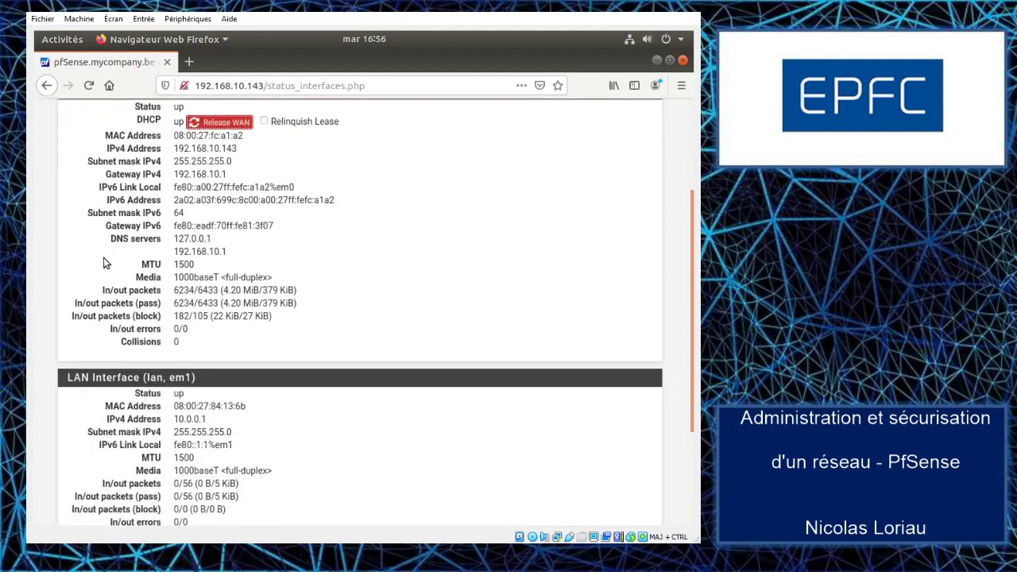
scroll(123, 211, up, 1)
scroll(189, 296, up, 3)
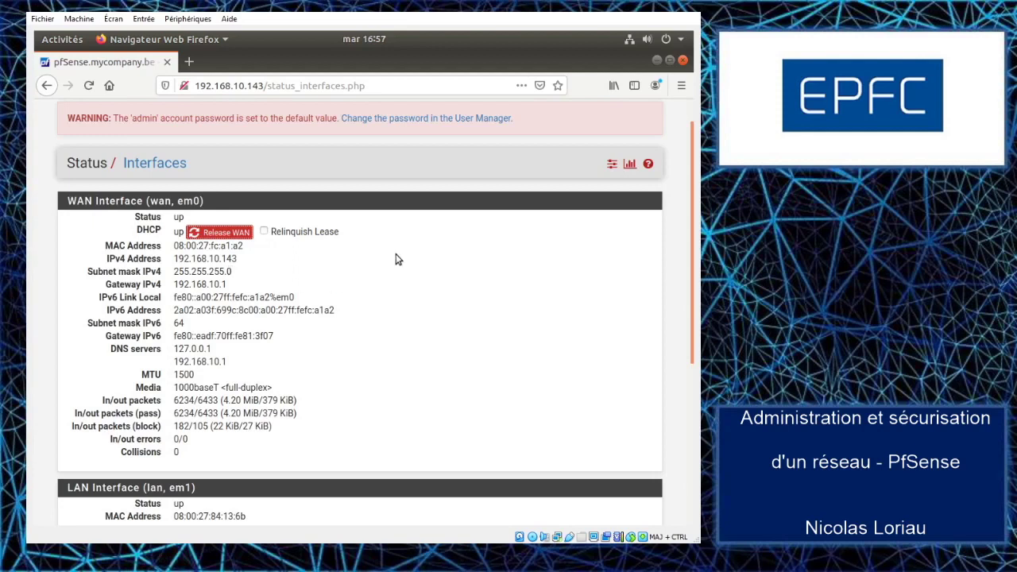
scroll(397, 258, up, 1)
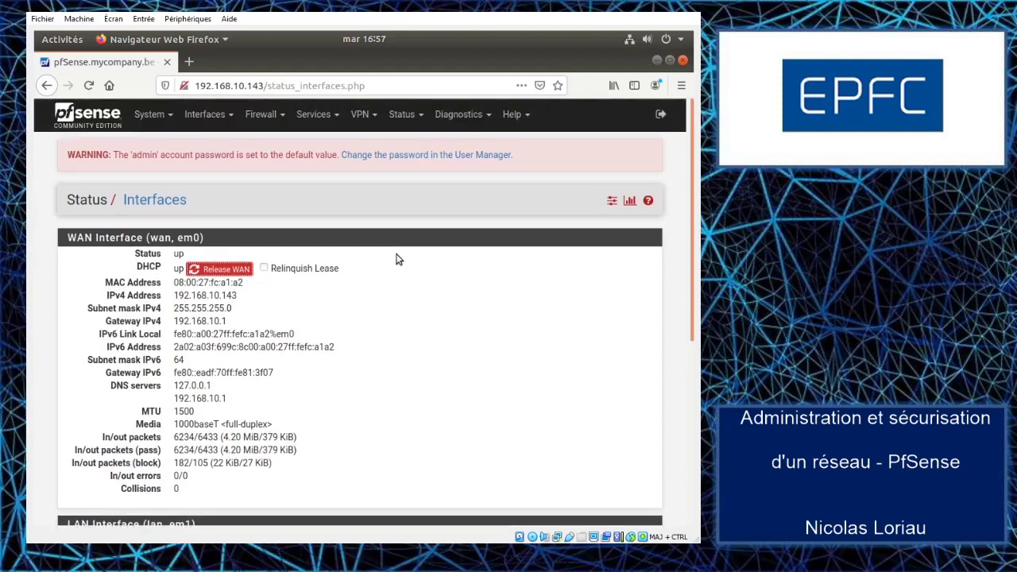
click(463, 115)
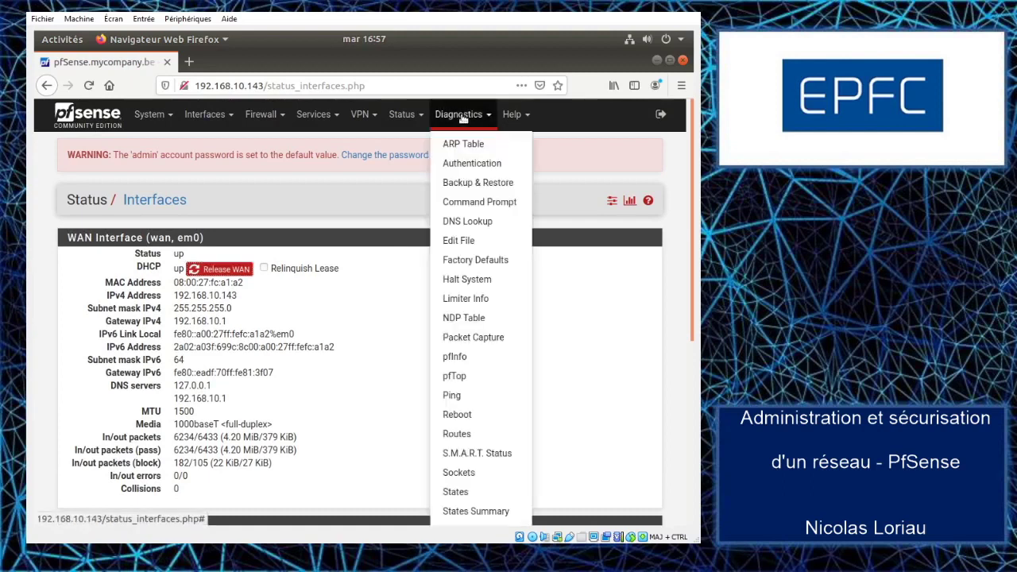